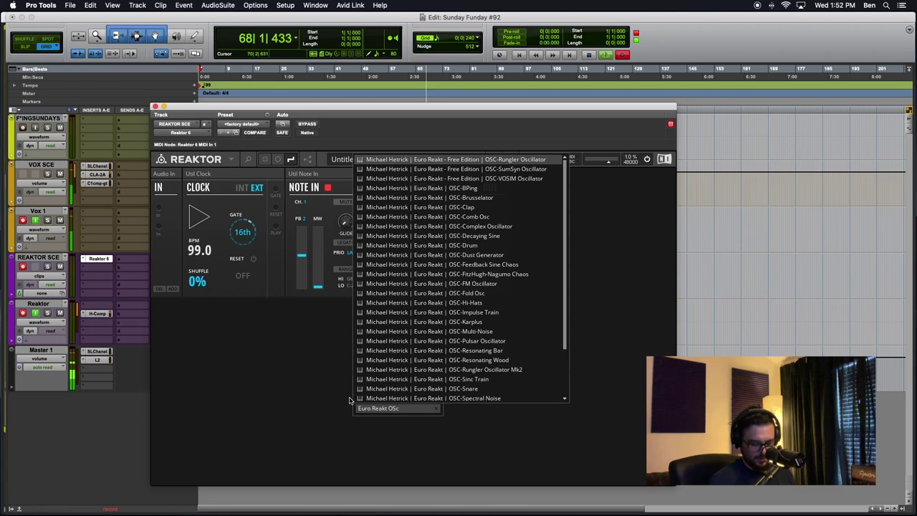
# - Add the Euro Reakt OSC-Brusselator block to the rack and bring up its description
pyautogui.scroll(-3, 402, 373)
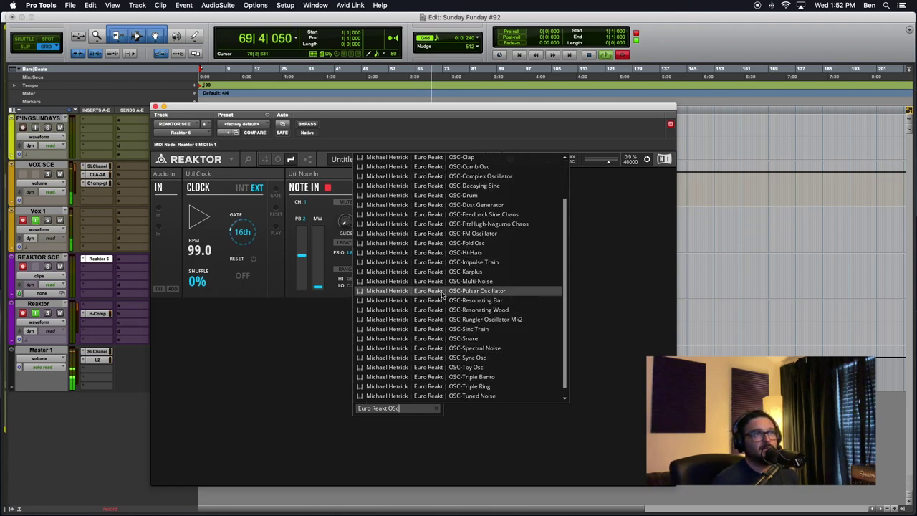
pyautogui.scroll(2, 476, 302)
pyautogui.scroll(2, 476, 301)
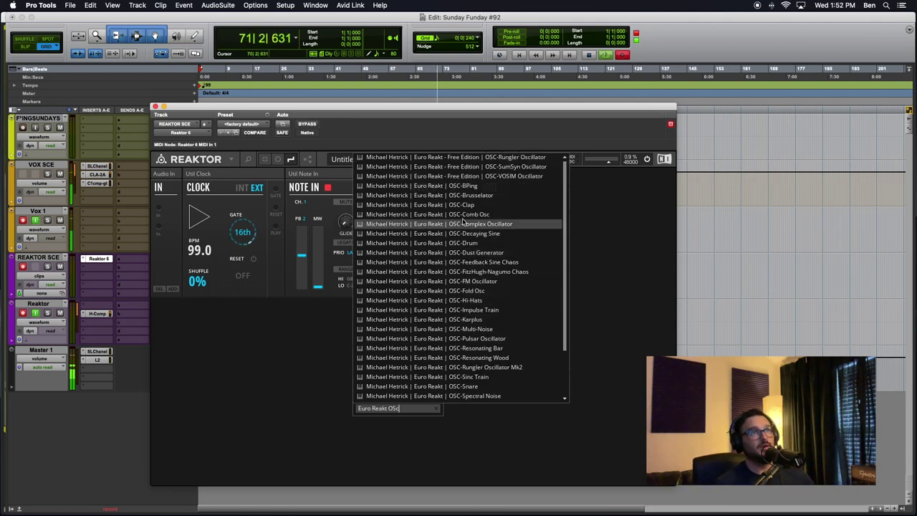
pyautogui.scroll(1, 473, 215)
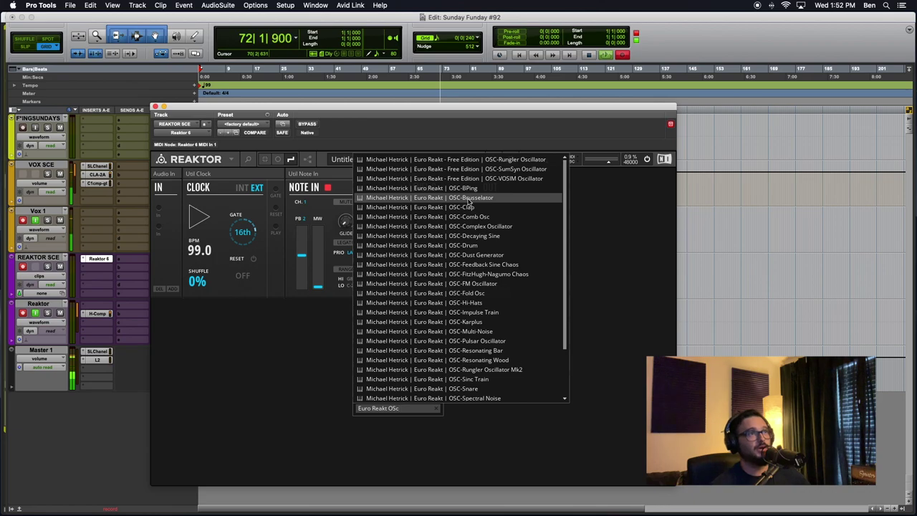
pyautogui.click(469, 199)
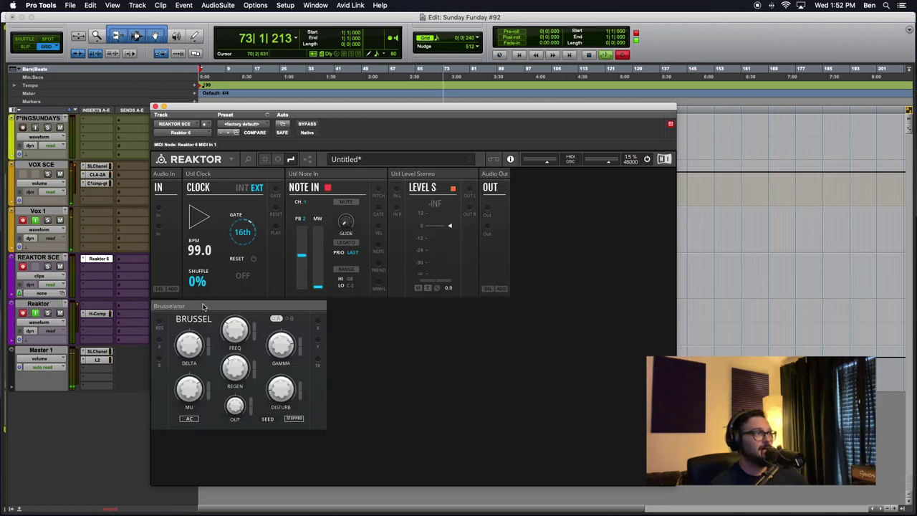
pyautogui.moveTo(204, 306)
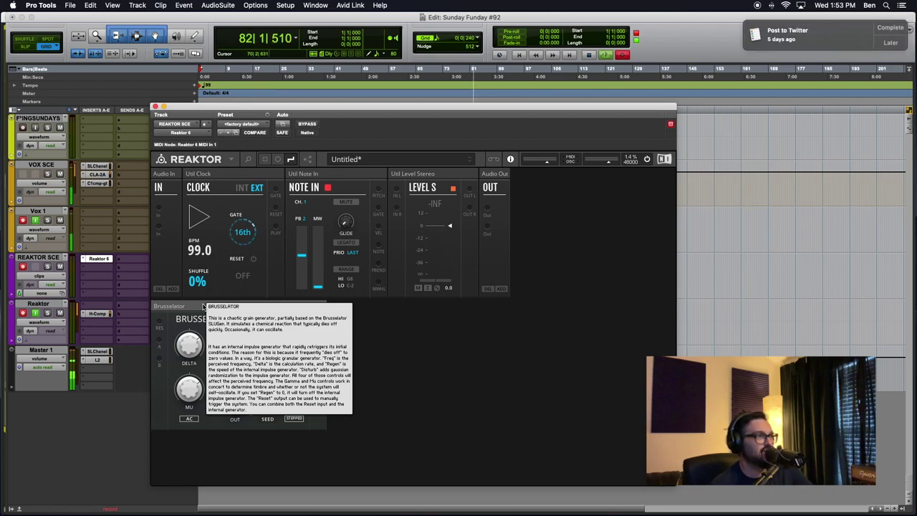
pyautogui.click(892, 27)
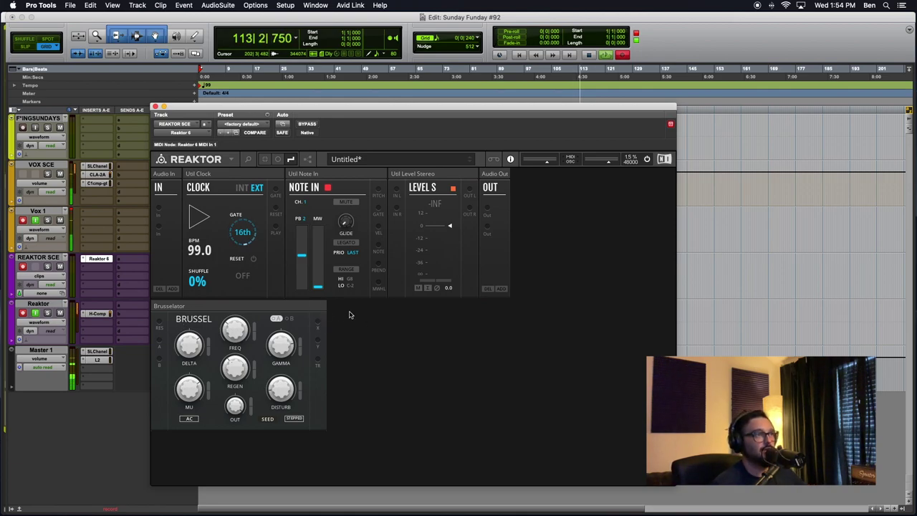
# - Patch Brusselator's X and Y outputs through the Level S module to both audio outputs, using purple cables
pyautogui.moveTo(317, 322); pyautogui.dragTo(396, 190)
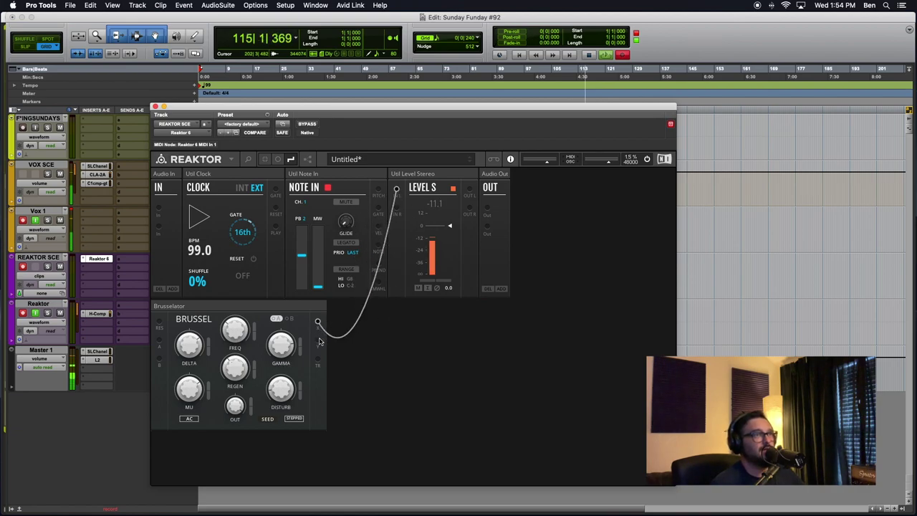
pyautogui.moveTo(317, 340); pyautogui.dragTo(397, 207)
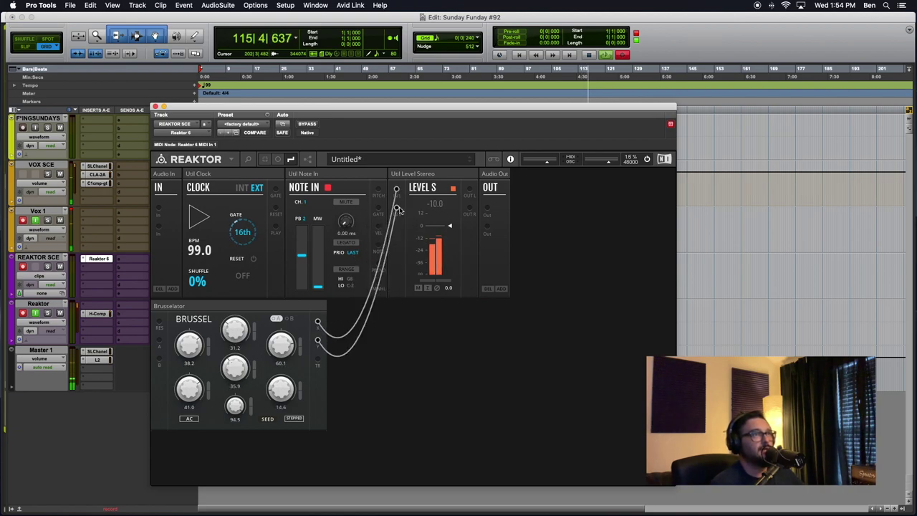
pyautogui.rightClick(396, 207)
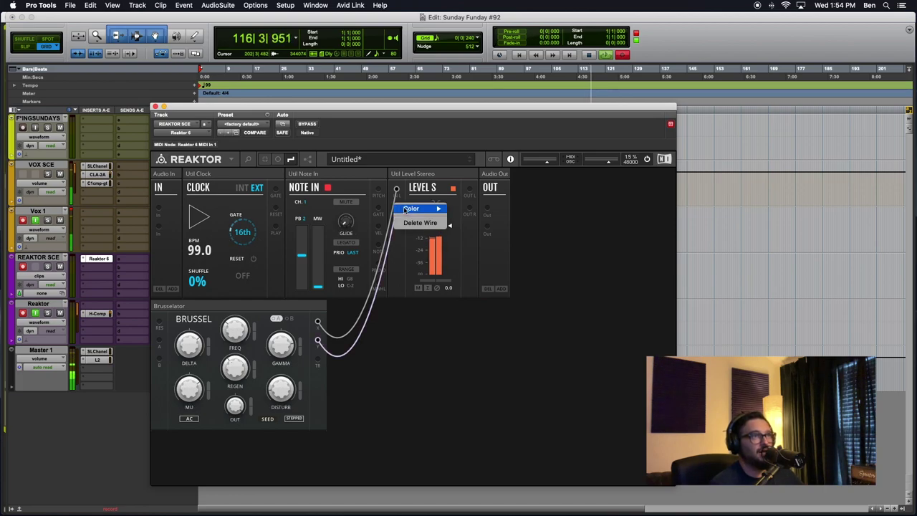
pyautogui.moveTo(414, 209)
pyautogui.click(464, 270)
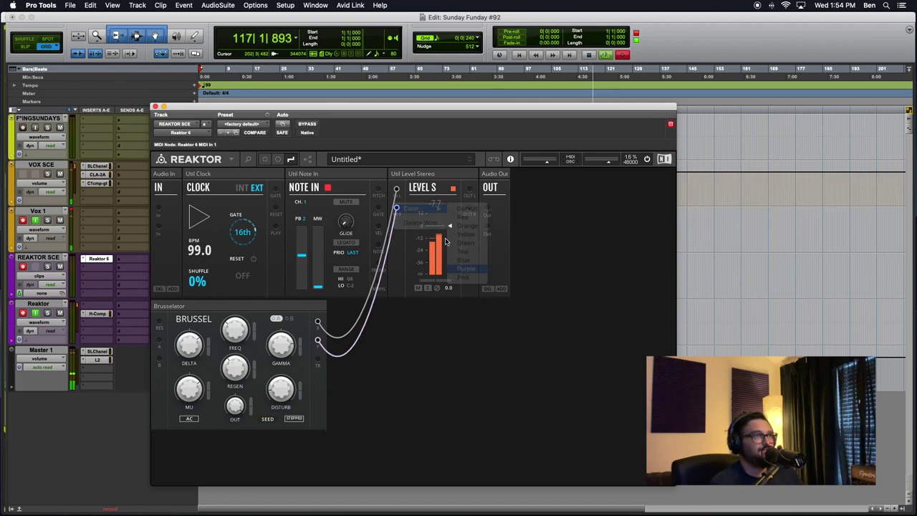
pyautogui.rightClick(397, 189)
pyautogui.moveTo(427, 189)
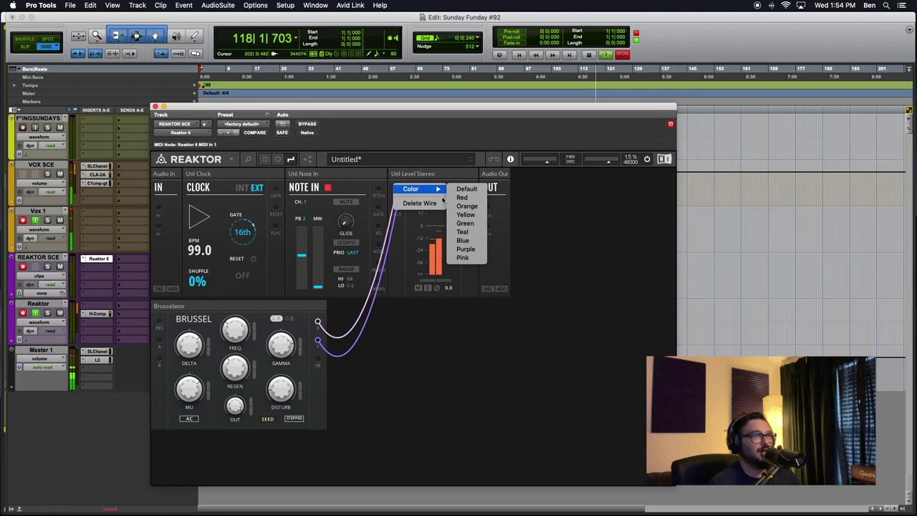
pyautogui.click(462, 252)
pyautogui.moveTo(469, 190); pyautogui.dragTo(488, 208)
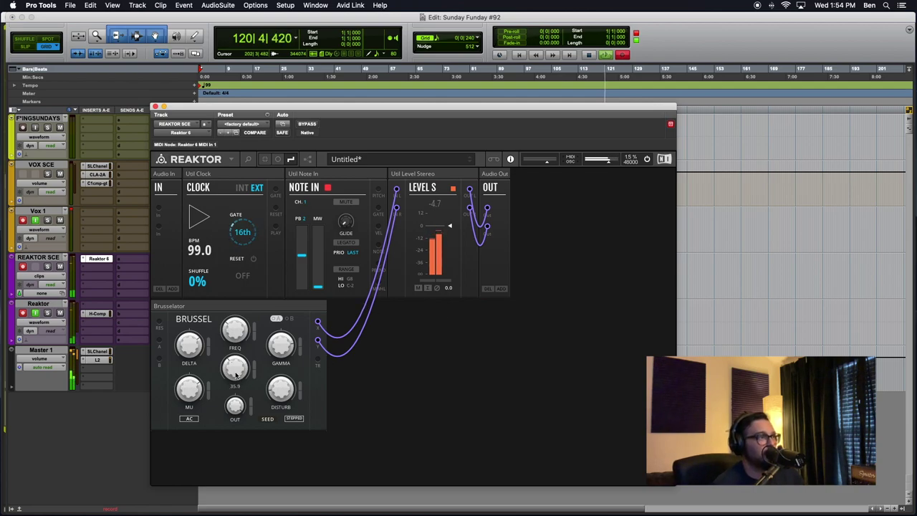
# - Set Brusselator's Regen to about 39.2, Gamma to about 62.8 and Delta to about 26.9, and vary Freq and Mu
pyautogui.moveTo(232, 372)
pyautogui.moveTo(232, 371); pyautogui.dragTo(232, 398)
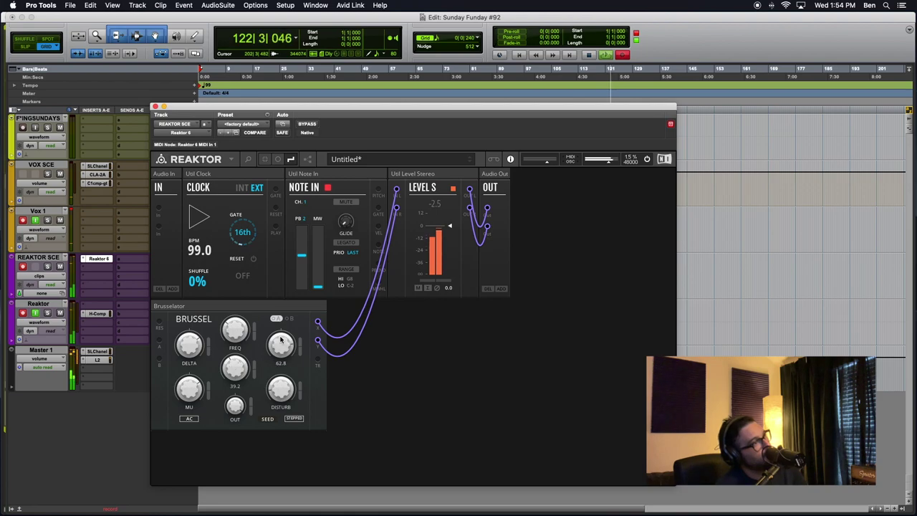
pyautogui.moveTo(234, 326)
pyautogui.moveTo(234, 326); pyautogui.dragTo(190, 362)
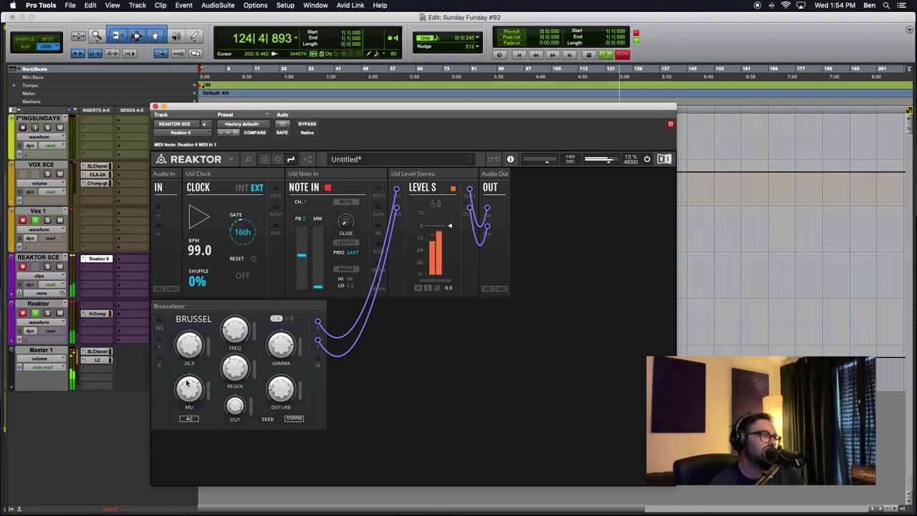
pyautogui.moveTo(187, 399)
pyautogui.moveTo(188, 400); pyautogui.dragTo(204, 437)
pyautogui.moveTo(197, 395); pyautogui.dragTo(187, 345)
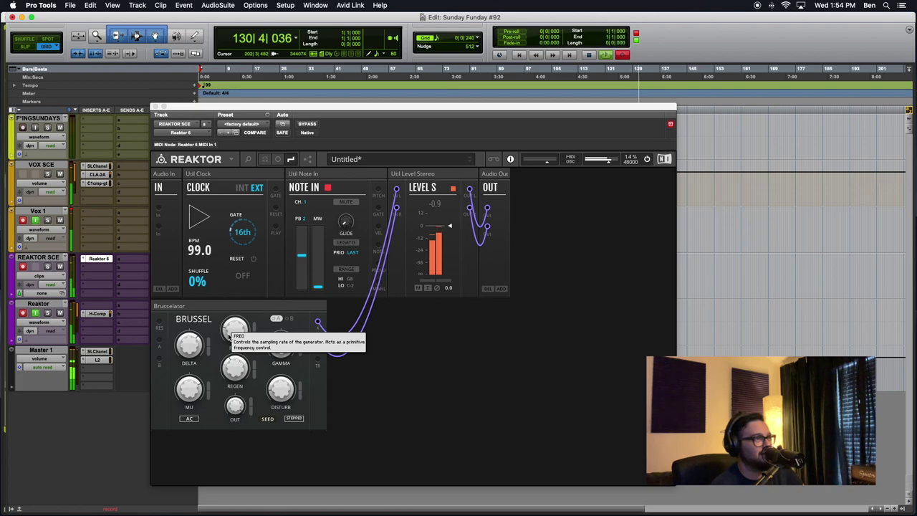
# - Try different Freq, Gamma and Disturb settings on Brusselator and turn down its Out level
pyautogui.moveTo(229, 337); pyautogui.dragTo(271, 375)
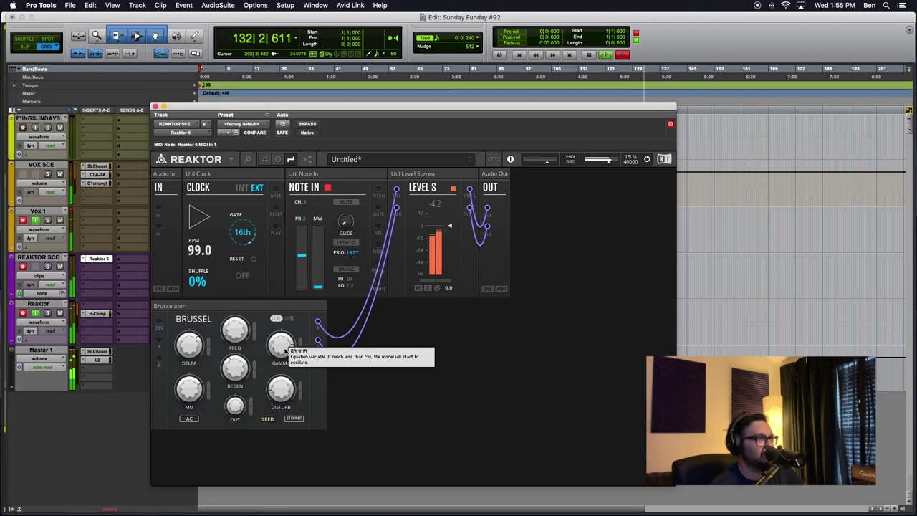
pyautogui.moveTo(245, 336); pyautogui.dragTo(228, 334)
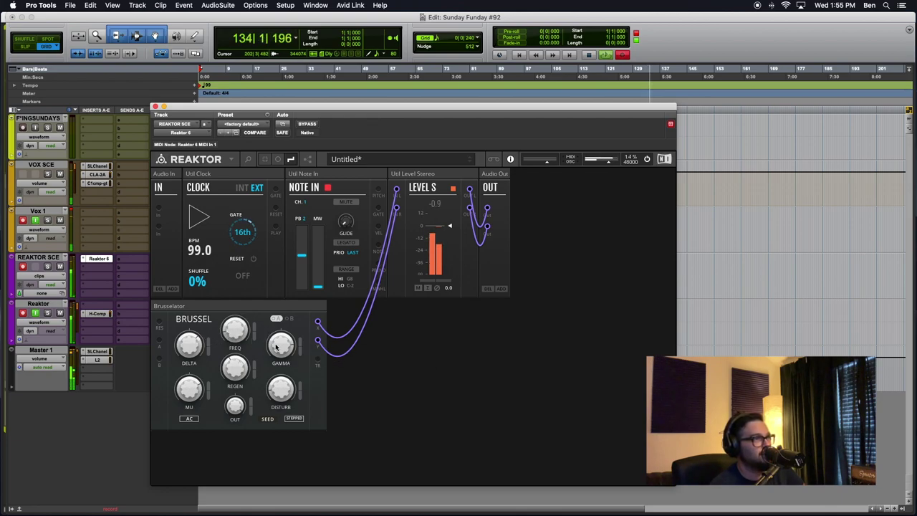
pyautogui.moveTo(230, 331); pyautogui.dragTo(204, 347)
pyautogui.moveTo(277, 393); pyautogui.dragTo(274, 352)
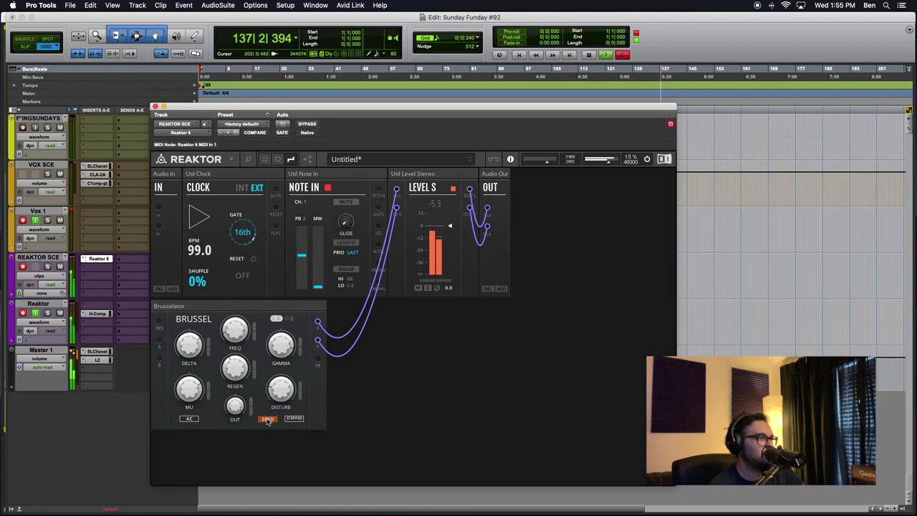
pyautogui.moveTo(229, 428)
pyautogui.moveTo(229, 427); pyautogui.dragTo(233, 442)
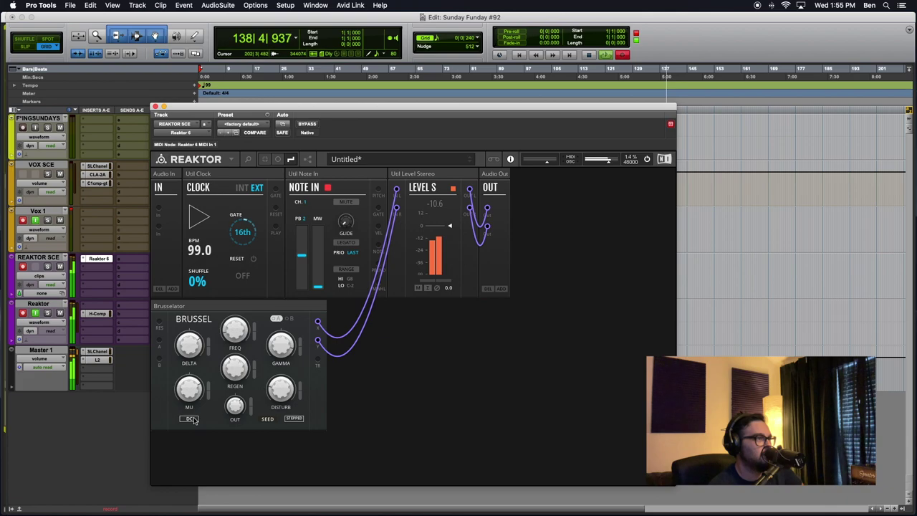
pyautogui.moveTo(181, 403)
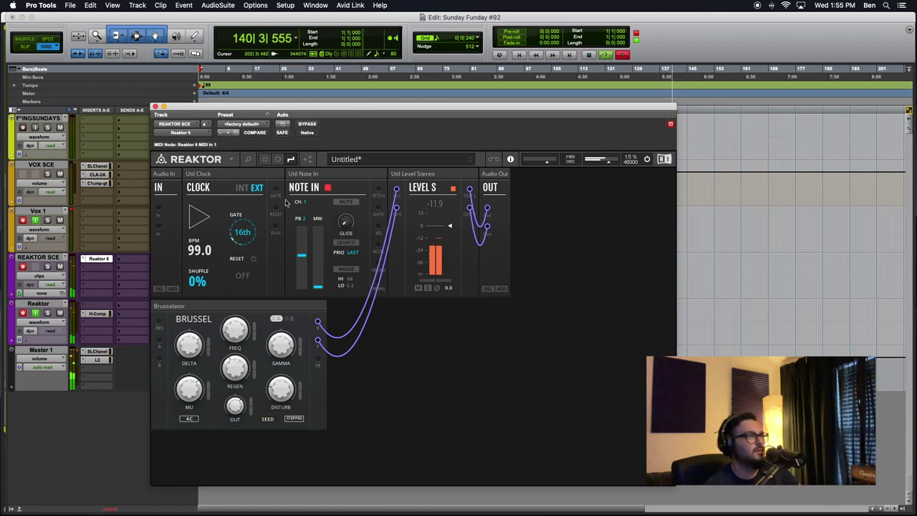
# - Patch Note In's Gate output to Brusselator's RES input and color the cable green
pyautogui.moveTo(379, 210); pyautogui.dragTo(161, 324)
pyautogui.rightClick(160, 325)
pyautogui.moveTo(162, 324)
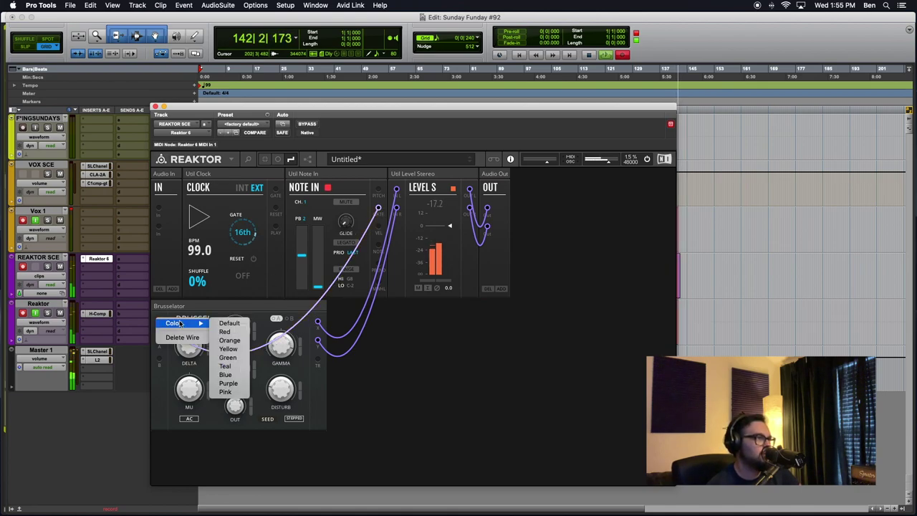
pyautogui.click(230, 361)
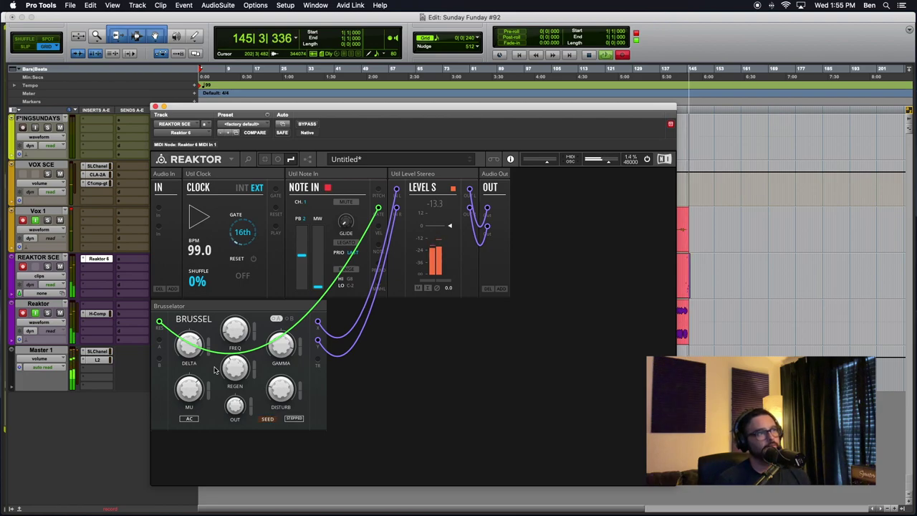
# - Patch Note In's Pitch output to Brusselator's A input with a red cable and assign A to modulate Freq
pyautogui.moveTo(248, 378)
pyautogui.moveTo(249, 336)
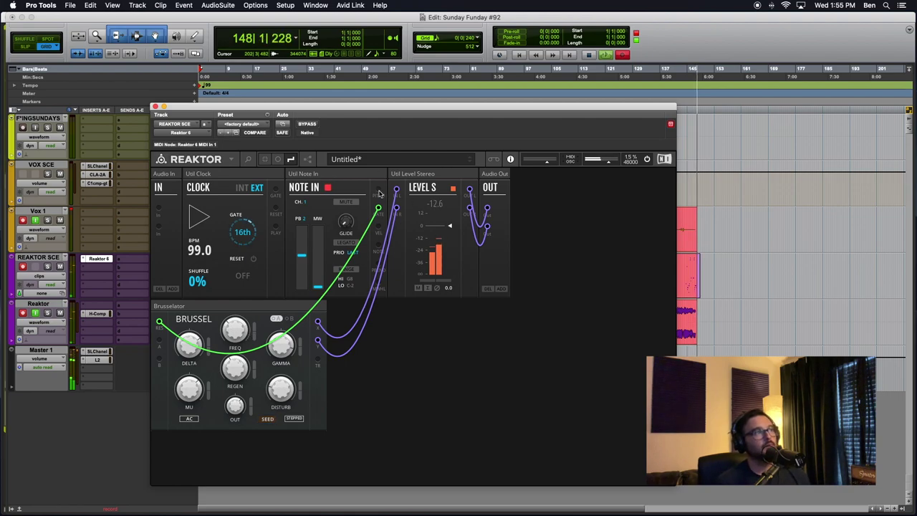
pyautogui.moveTo(379, 190); pyautogui.dragTo(159, 342)
pyautogui.rightClick(159, 342)
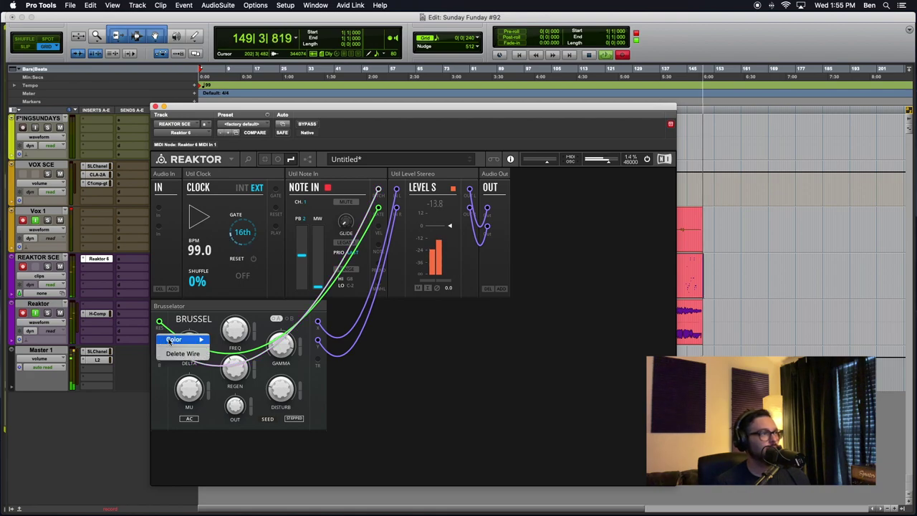
pyautogui.moveTo(190, 340)
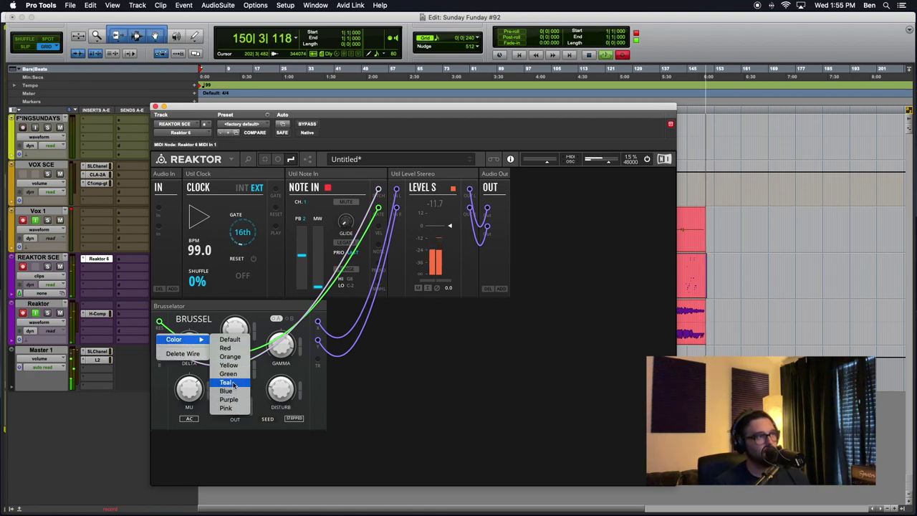
pyautogui.click(224, 347)
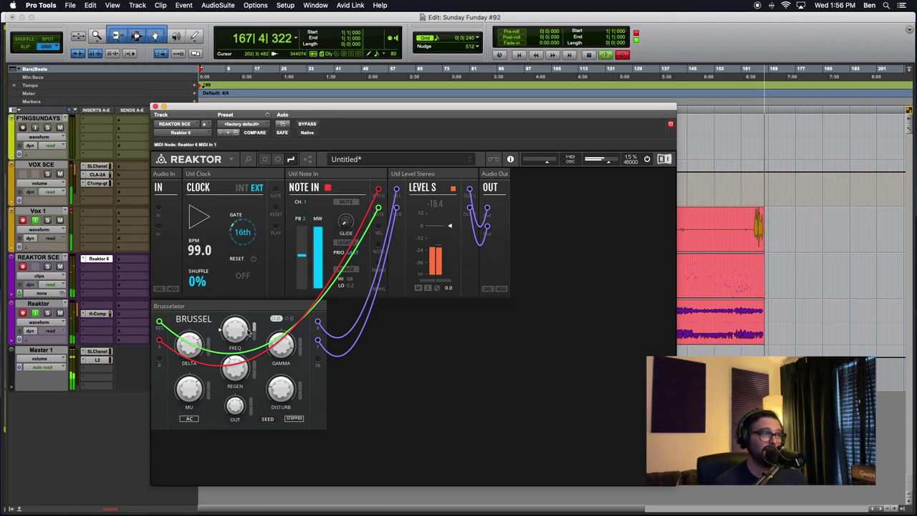
pyautogui.click(277, 321)
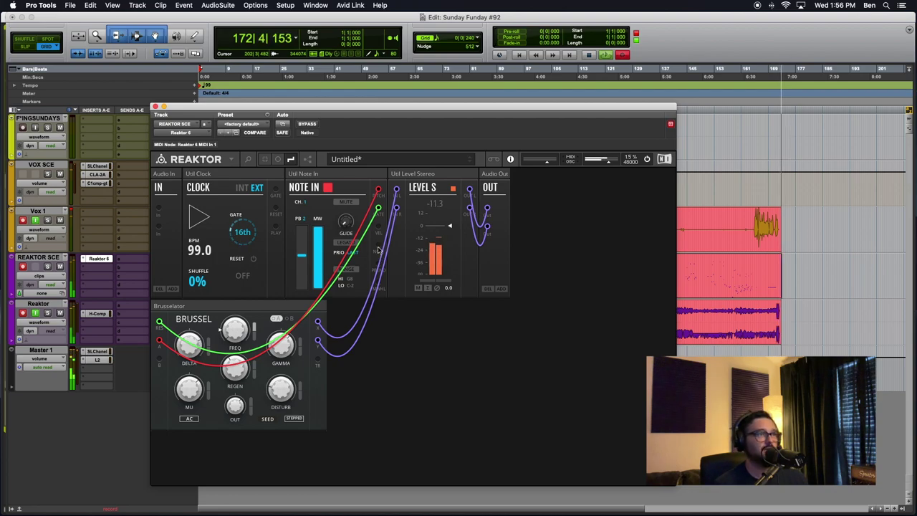
# - Patch Note In's mod wheel output to Brusselator's B input and color the cable blue
pyautogui.rightClick(159, 355)
pyautogui.moveTo(189, 366)
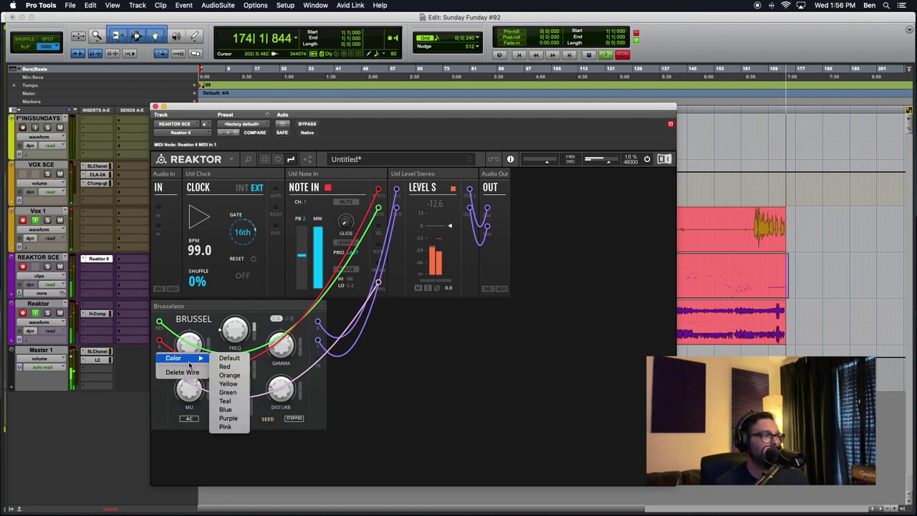
pyautogui.click(234, 410)
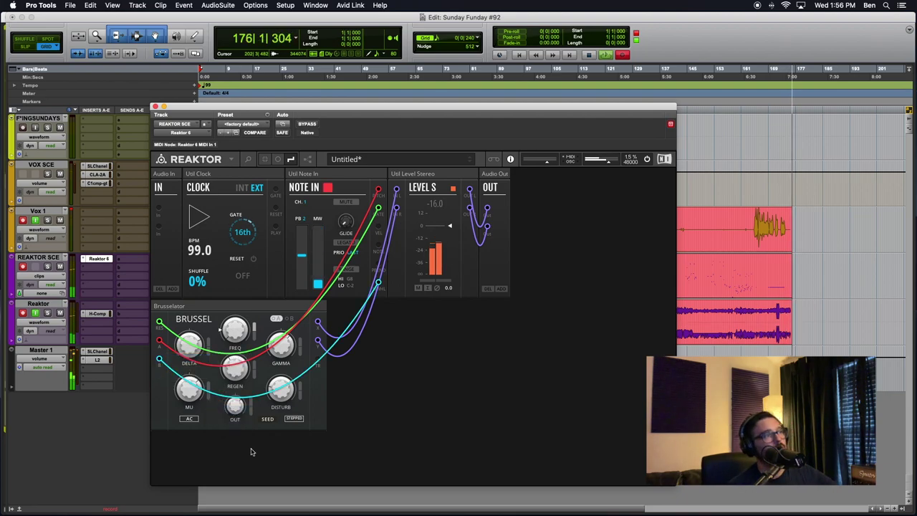
# - Assign modulation source B to Brusselator's Mu and readjust the Mu knob
pyautogui.click(291, 319)
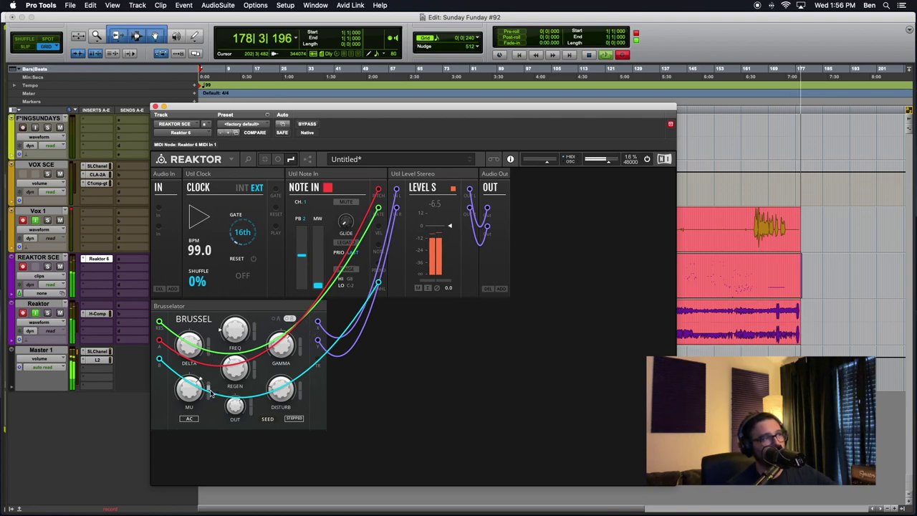
pyautogui.moveTo(190, 390); pyautogui.dragTo(200, 448)
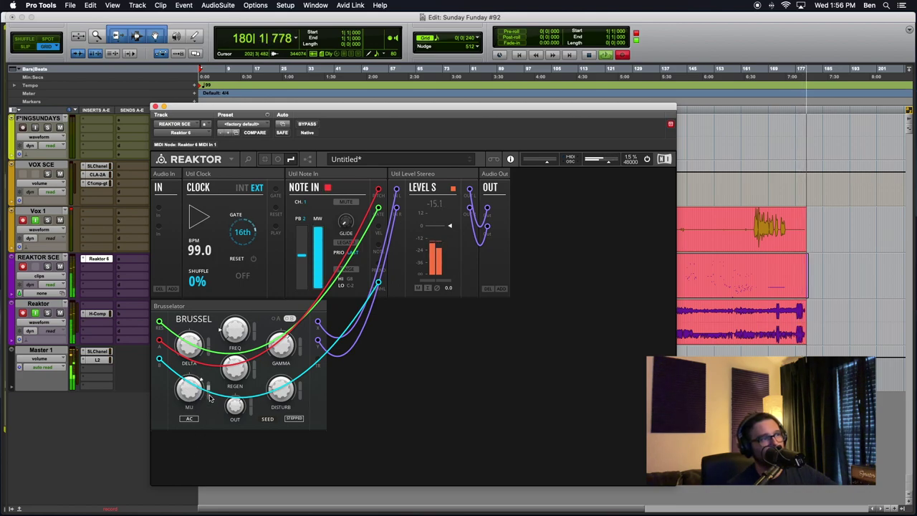
pyautogui.moveTo(192, 393); pyautogui.dragTo(193, 389)
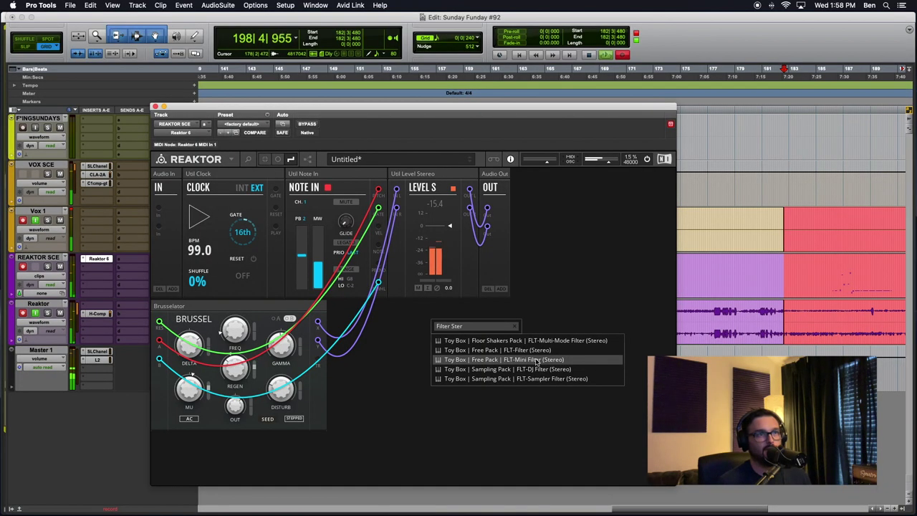
# - Add the Toy Box FLT-DJ Filter (Stereo) block and patch Brusselator's X output into its left input with a purple cable
pyautogui.click(534, 369)
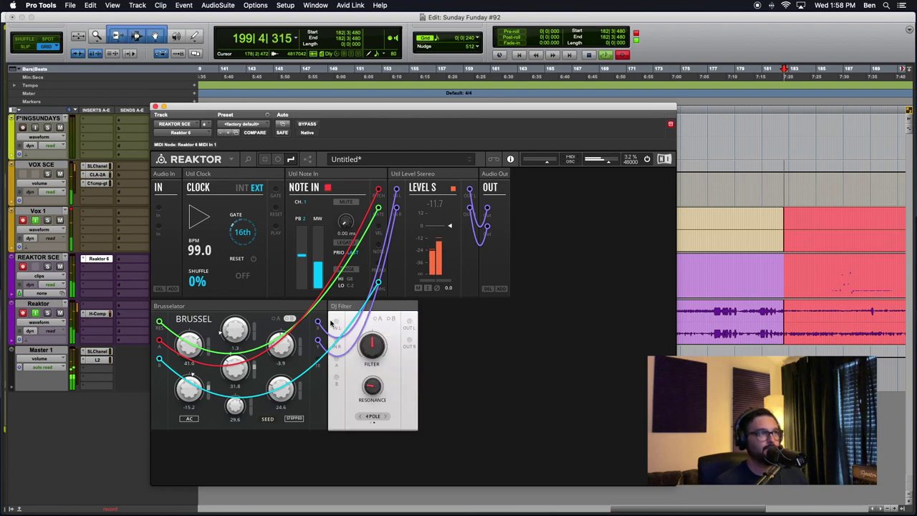
pyautogui.moveTo(318, 321); pyautogui.dragTo(335, 323)
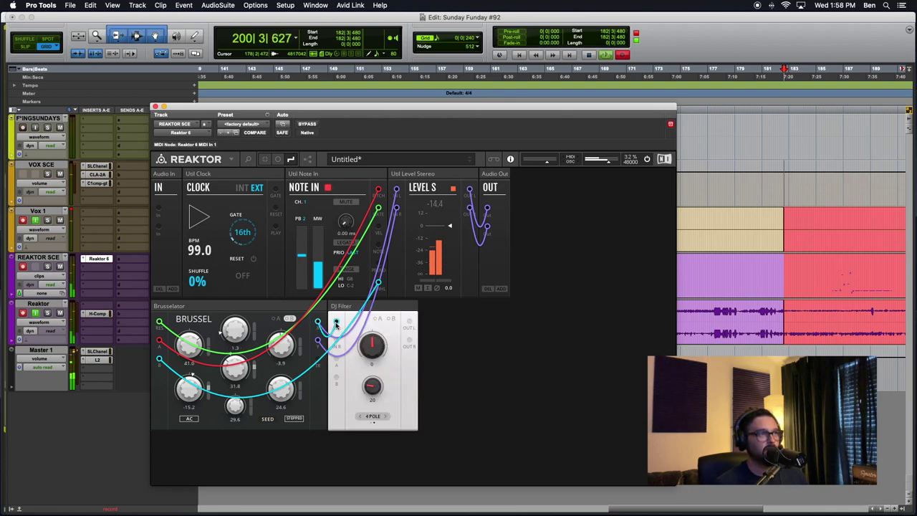
pyautogui.rightClick(336, 324)
pyautogui.moveTo(358, 323)
pyautogui.click(404, 384)
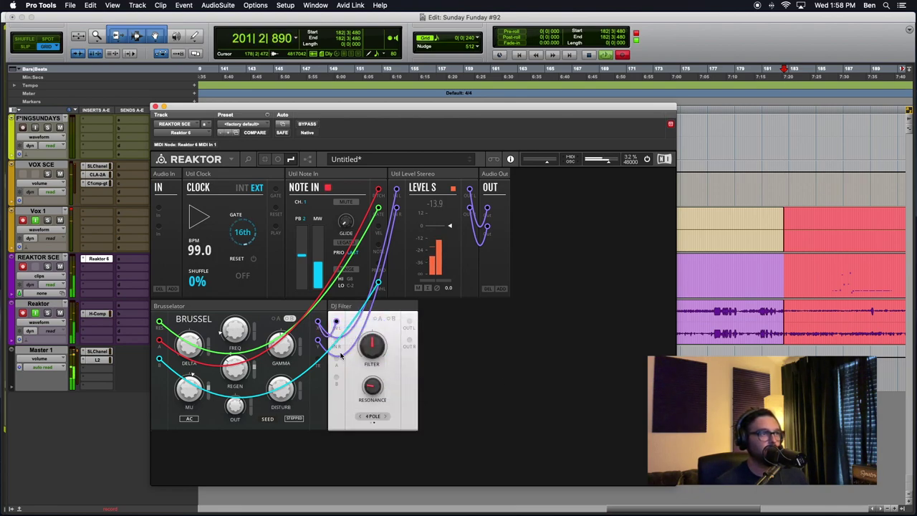
# - Patch the DJ Filter's left and right outputs into Level S, and test a negative Filter sweep before resetting the knob to 0
pyautogui.moveTo(410, 321); pyautogui.dragTo(396, 189)
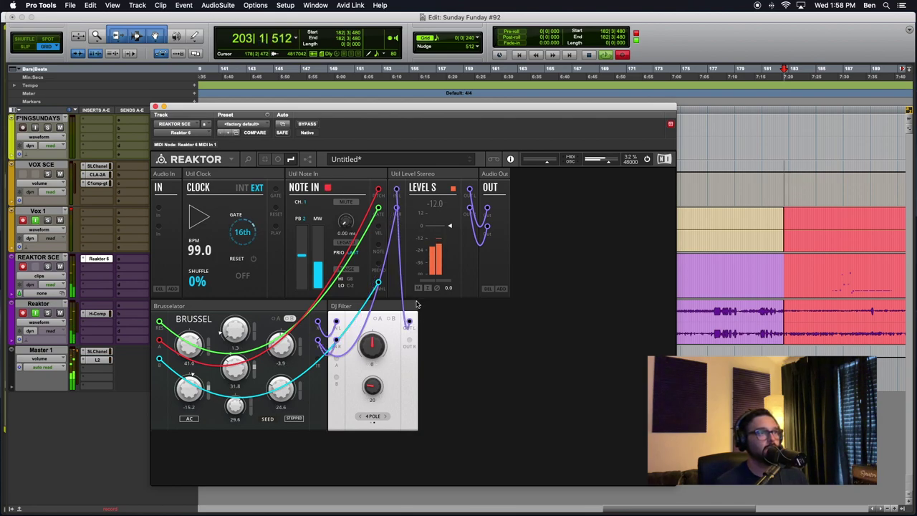
pyautogui.moveTo(400, 247); pyautogui.dragTo(398, 207)
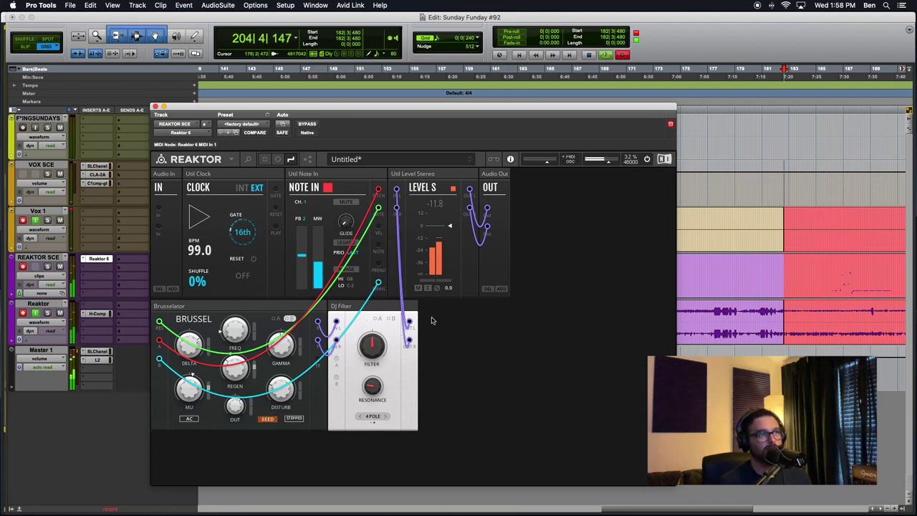
pyautogui.moveTo(373, 344); pyautogui.dragTo(376, 255)
pyautogui.moveTo(372, 407); pyautogui.dragTo(370, 395)
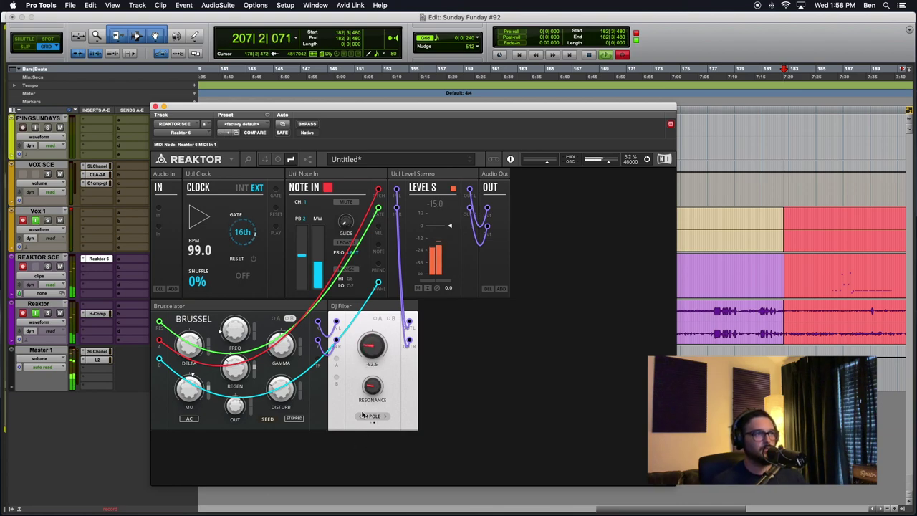
pyautogui.keyDown('super'); pyautogui.click(372, 350); pyautogui.keyUp('super')
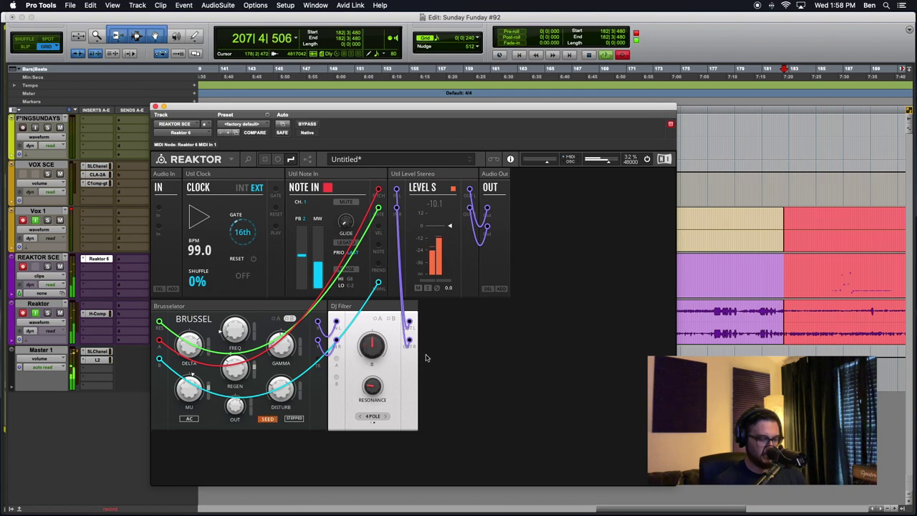
# - Add the Toy Box MIX-4 Ch Mixer (Stereo) block and place it between Note In and Level S
pyautogui.doubleClick(469, 368)
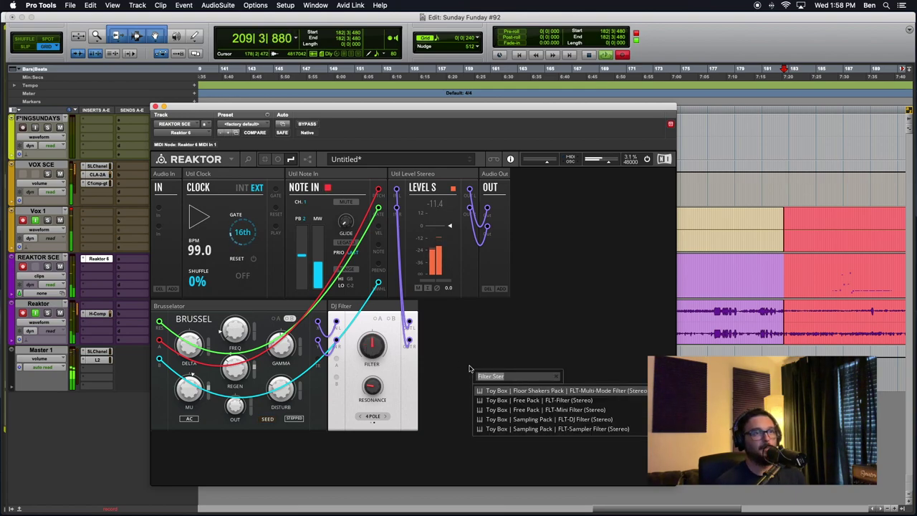
pyautogui.write('Mixer')
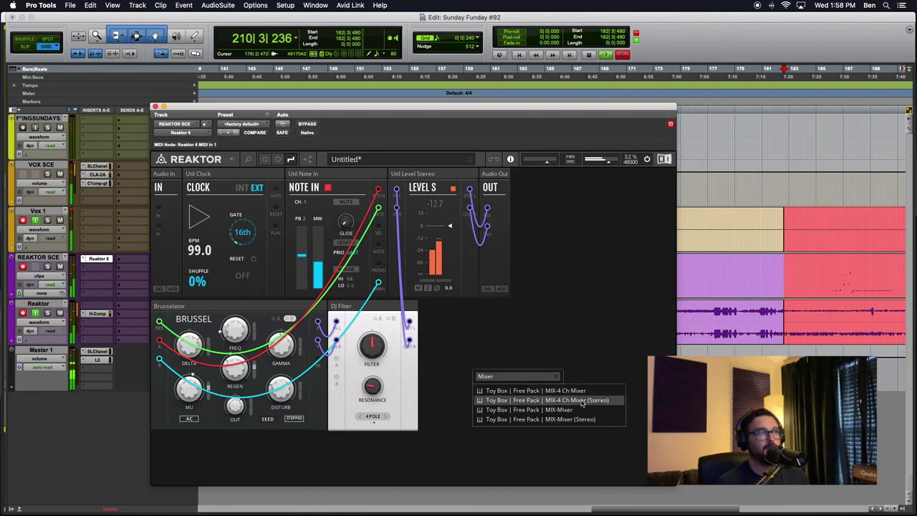
pyautogui.click(582, 401)
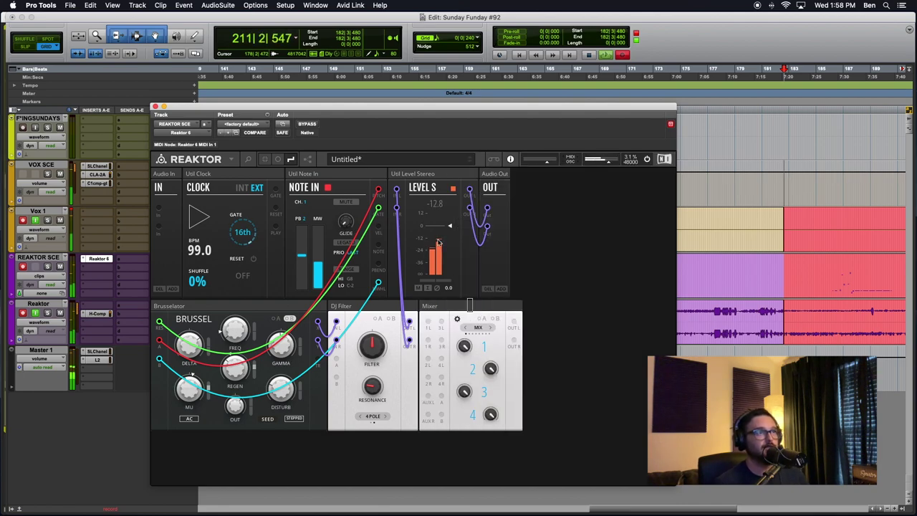
pyautogui.moveTo(481, 307); pyautogui.dragTo(411, 190)
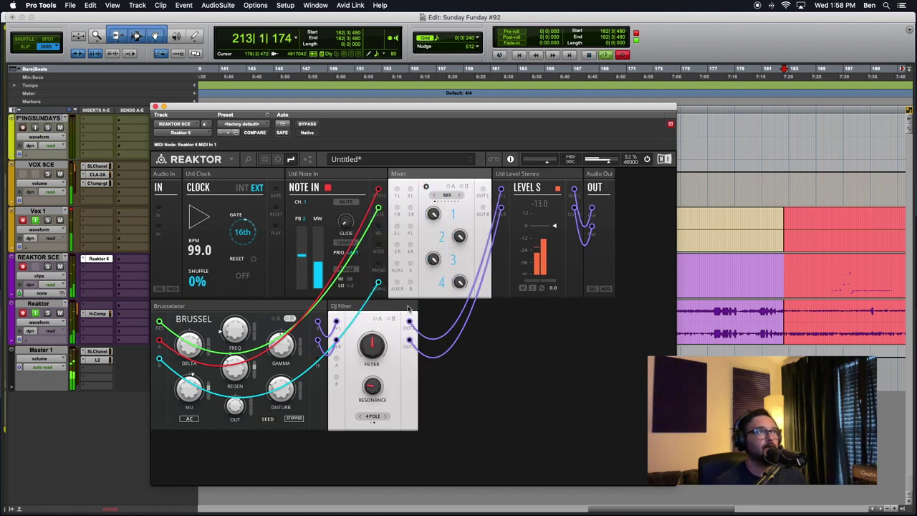
# - Patch the DJ Filter's outputs into the Mixer's 1 L and 1 R inputs, and the Mixer's stereo outputs into Level S
pyautogui.moveTo(410, 322); pyautogui.dragTo(398, 190)
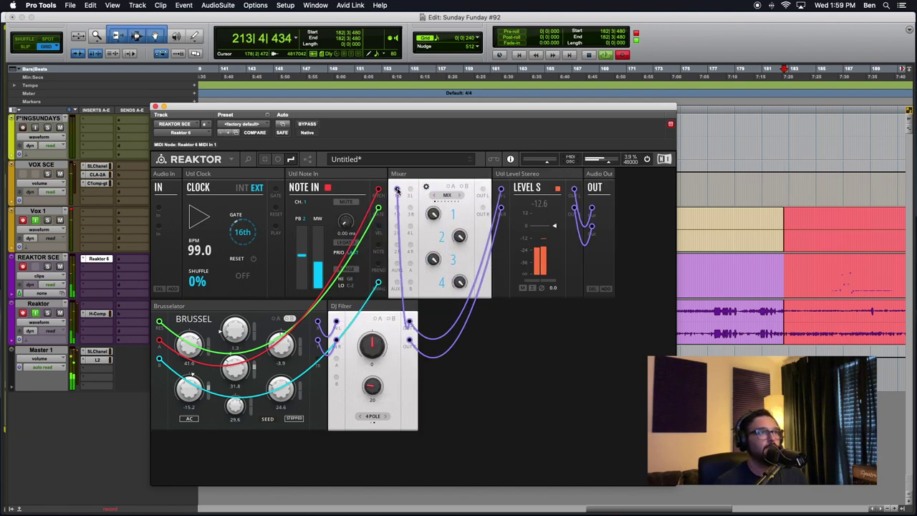
pyautogui.moveTo(398, 208); pyautogui.dragTo(396, 207)
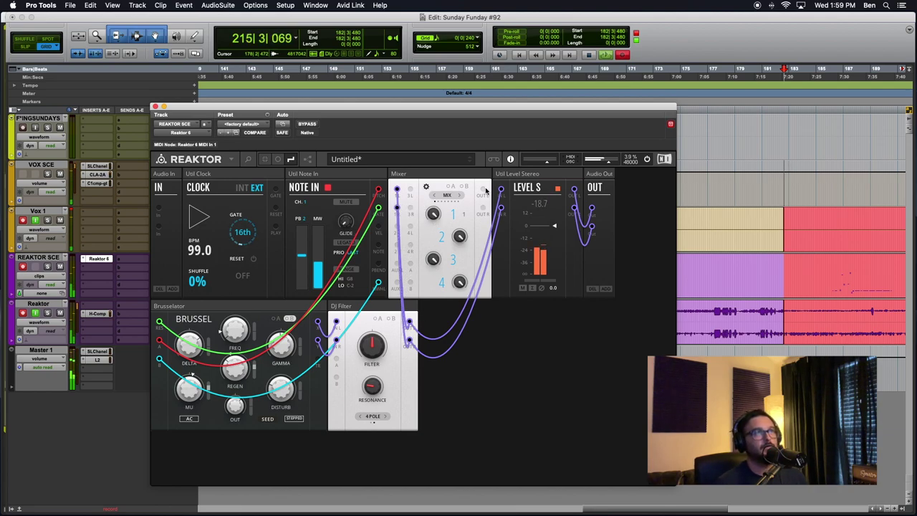
pyautogui.moveTo(502, 190); pyautogui.dragTo(502, 209)
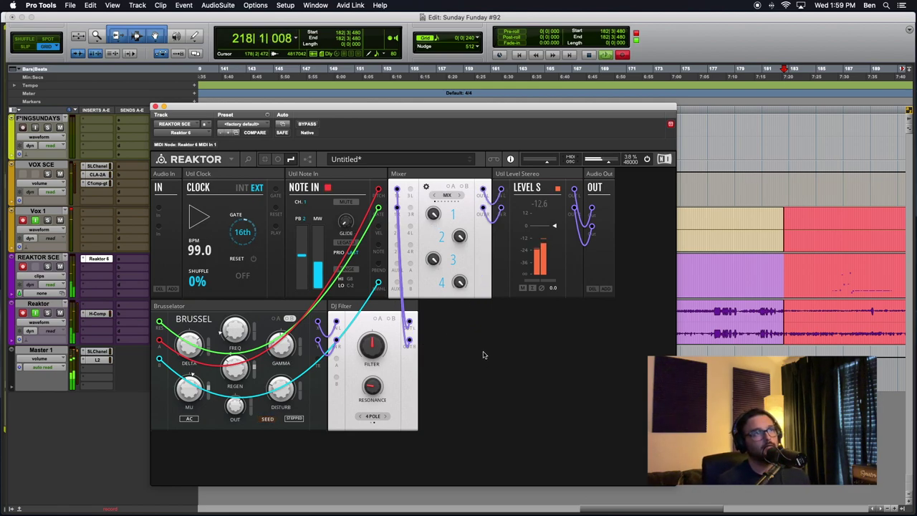
# - Add the Toy Box Free Pack OSC-Oscillator block and place it beside the DJ Filter
pyautogui.doubleClick(457, 402)
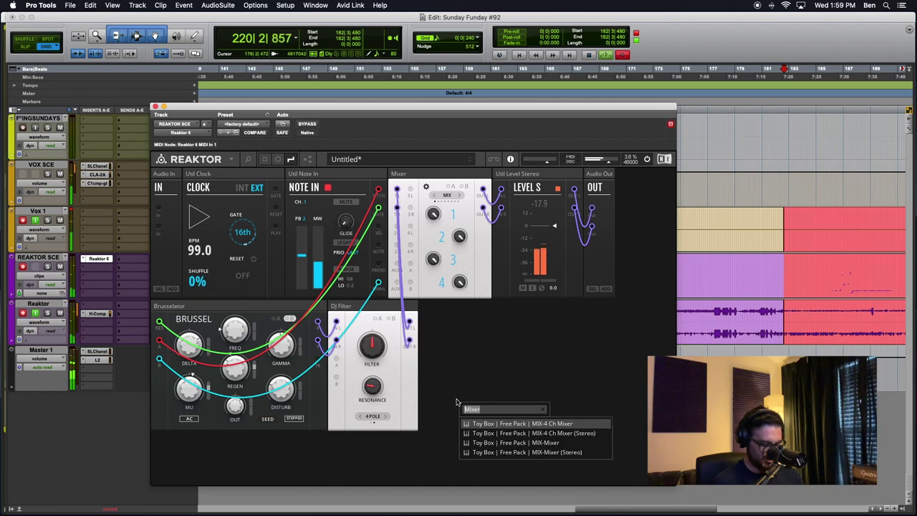
pyautogui.write('Toy Box')
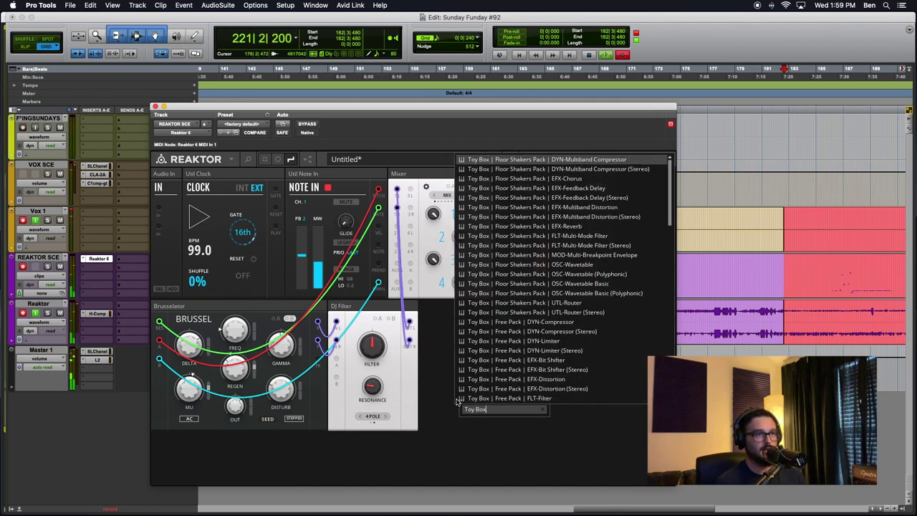
pyautogui.write(' Osc')
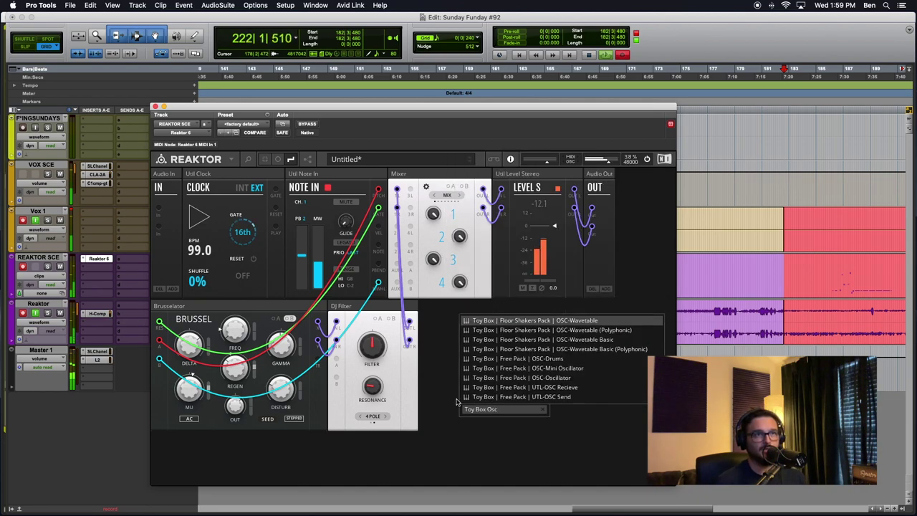
pyautogui.click(564, 378)
pyautogui.moveTo(229, 438); pyautogui.dragTo(499, 326)
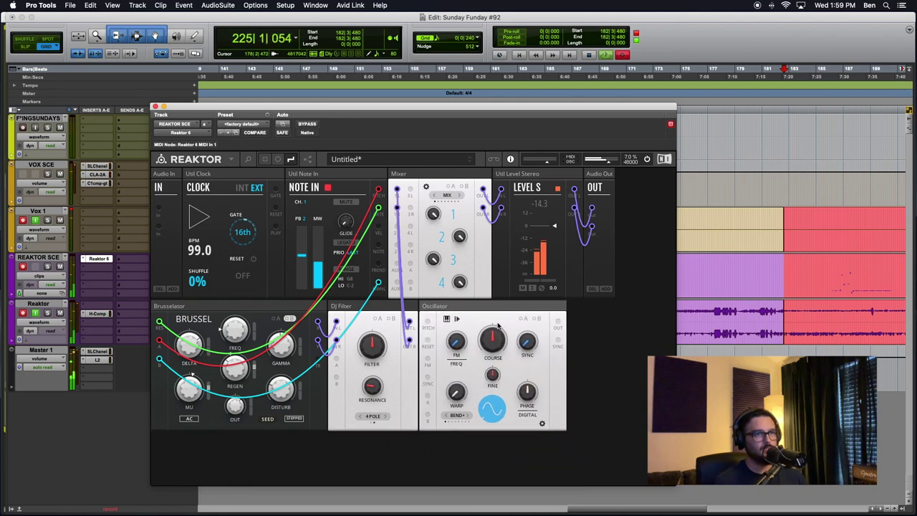
# - Add the Toy Box SEQ-Note Sequencer block and place it between the DJ Filter and the Oscillator
pyautogui.doubleClick(616, 381)
pyautogui.write('Note Se')
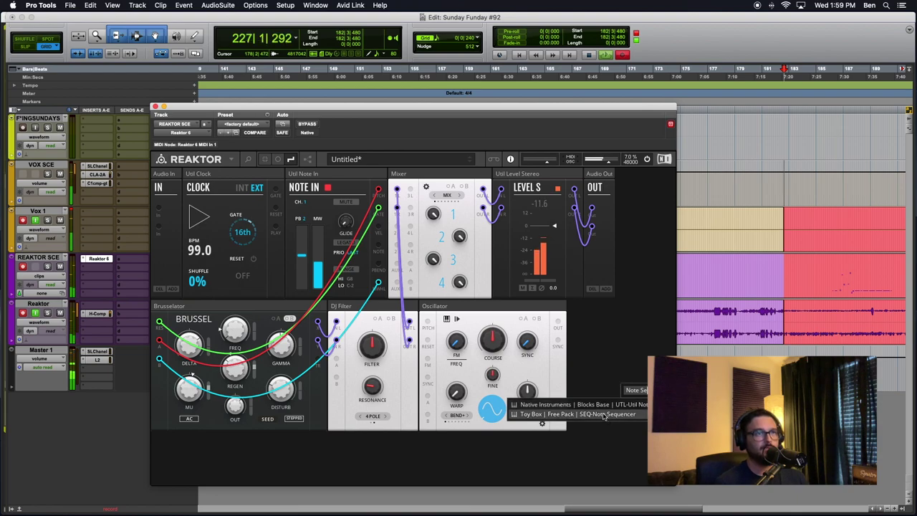
pyautogui.press('Return')
pyautogui.moveTo(600, 315); pyautogui.dragTo(441, 414)
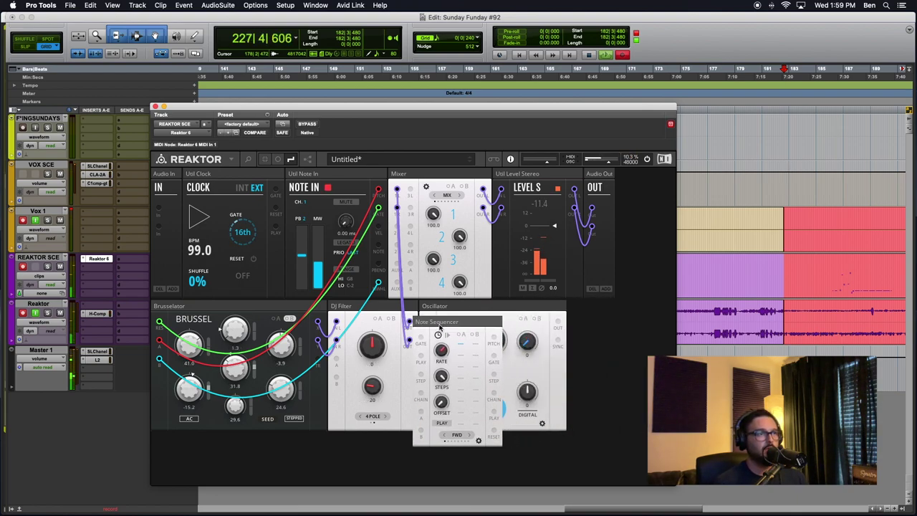
# - Add the Blocks Primes PRO-Digilog Clock Divider block and place it between Clock and Note In
pyautogui.doubleClick(429, 442)
pyautogui.write('Clock')
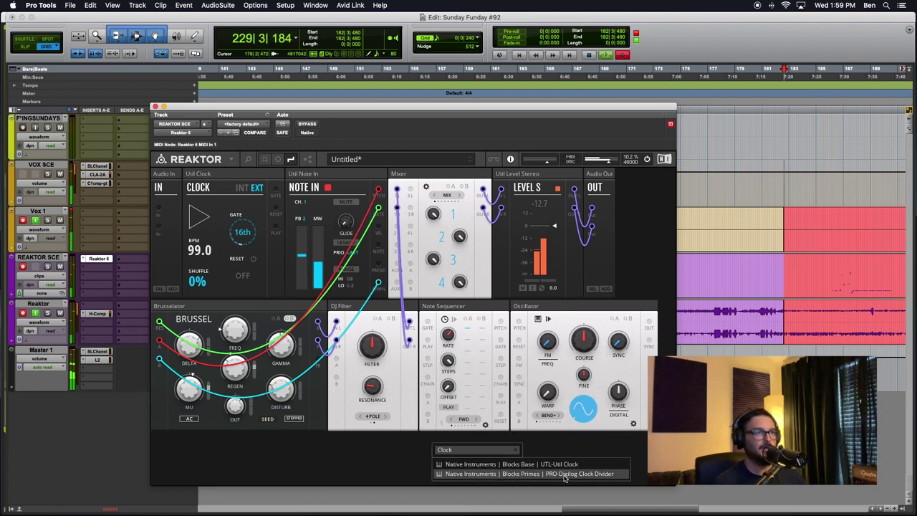
pyautogui.press('Return')
pyautogui.moveTo(205, 437); pyautogui.dragTo(294, 195)
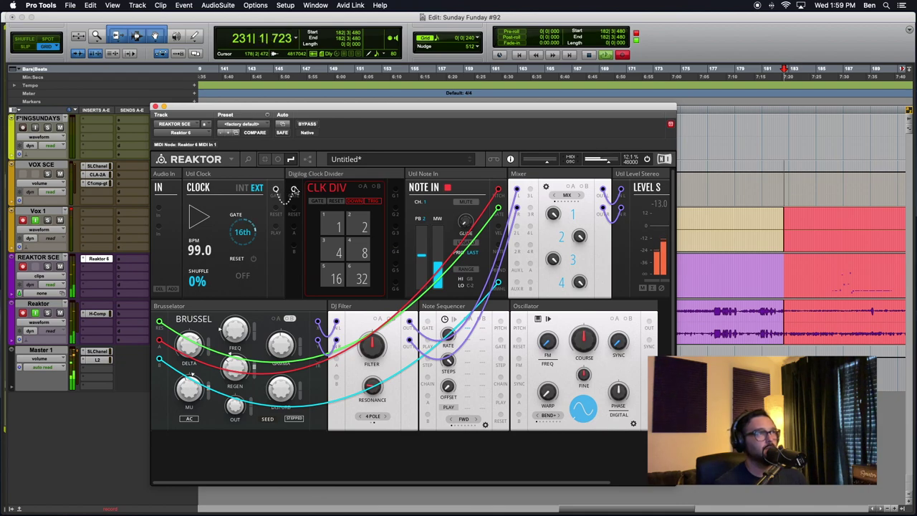
# - Patch Clock's Gate and Reset outputs into the matching Clock Divider inputs with green cables
pyautogui.rightClick(290, 186)
pyautogui.moveTo(316, 187)
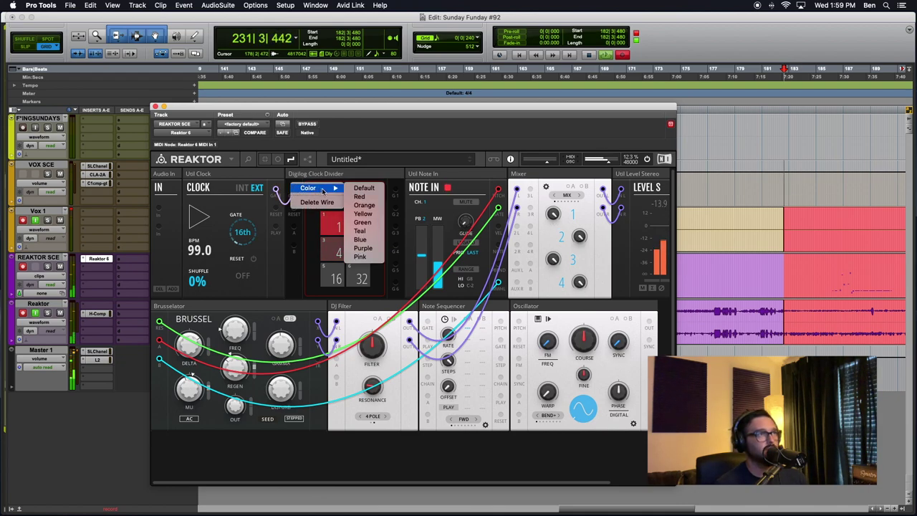
pyautogui.click(362, 222)
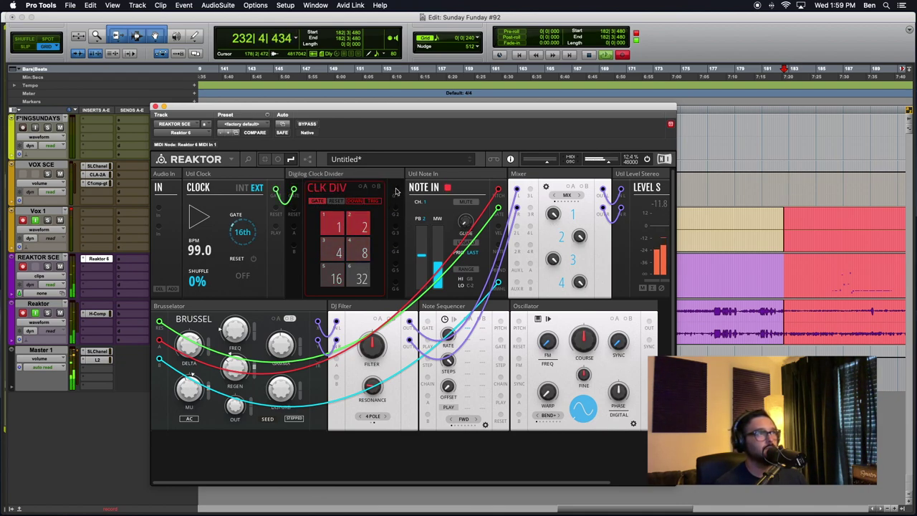
pyautogui.moveTo(275, 208); pyautogui.dragTo(295, 209)
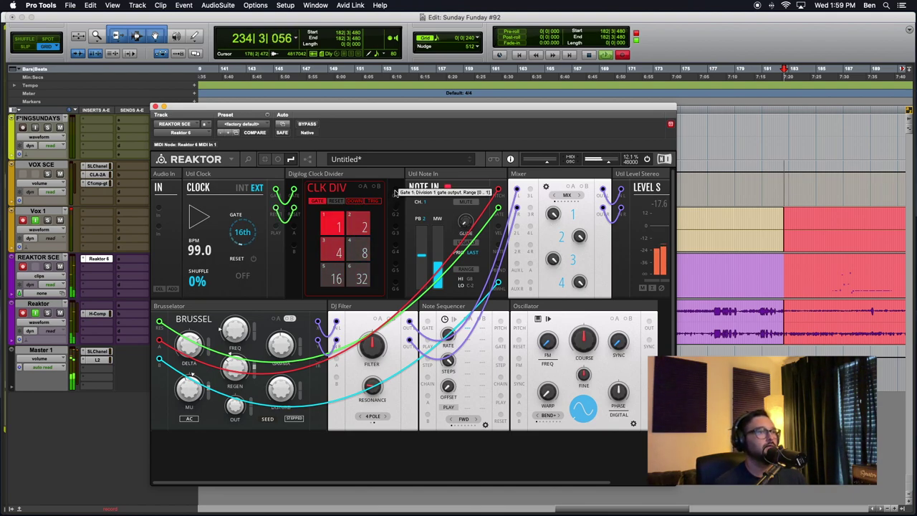
# - Patch the Clock Divider's Gate 1 output into the Note Sequencer's Gate input in green, and turn down the DJ Filter's Filter knob
pyautogui.moveTo(395, 192); pyautogui.dragTo(427, 321)
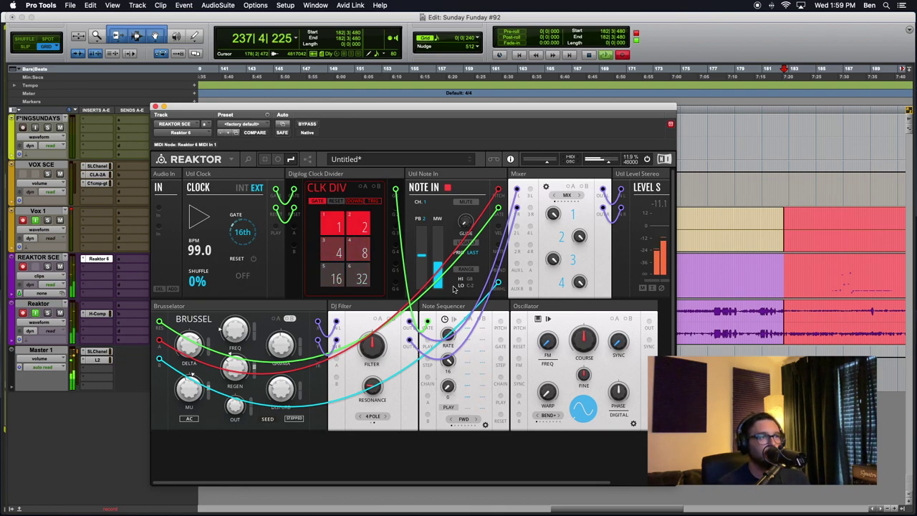
pyautogui.hscroll(3, 401, 450)
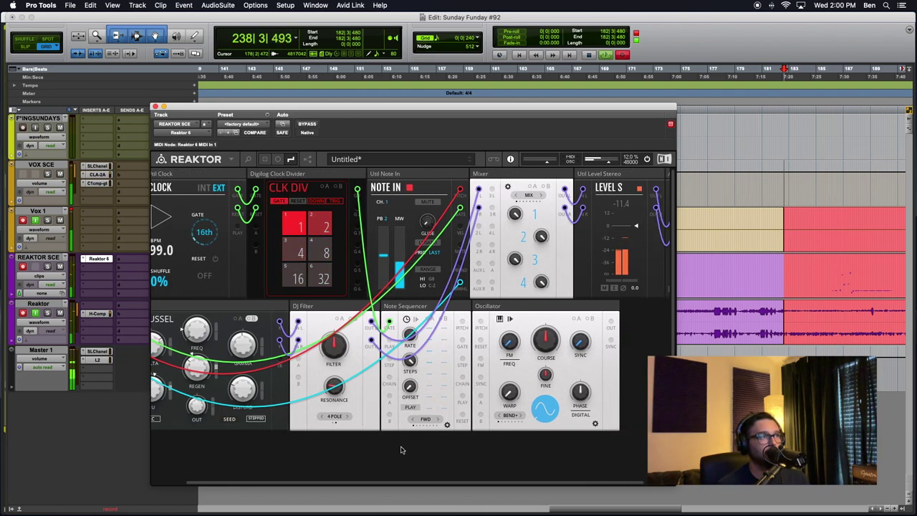
pyautogui.moveTo(316, 348); pyautogui.dragTo(317, 364)
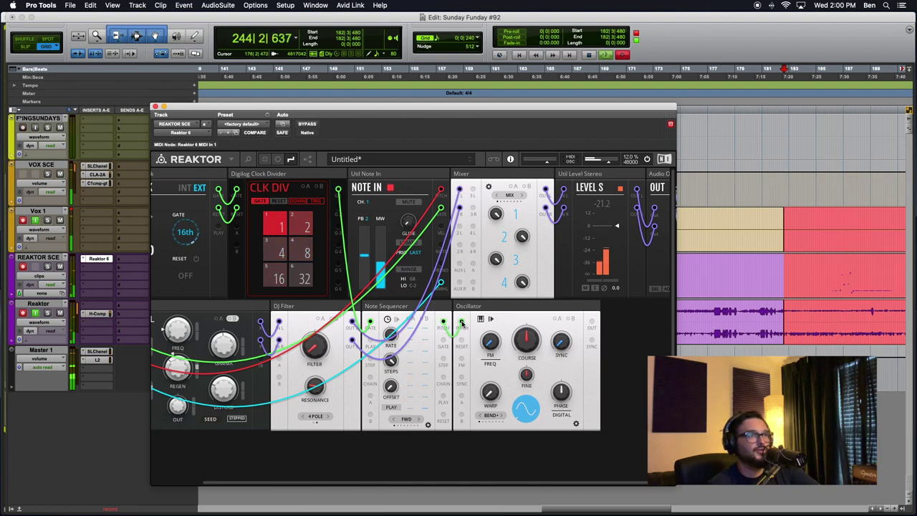
# - Color the cable from the Note Sequencer's Pitch output to the Oscillator's Pitch input red
pyautogui.rightClick(460, 321)
pyautogui.moveTo(476, 322)
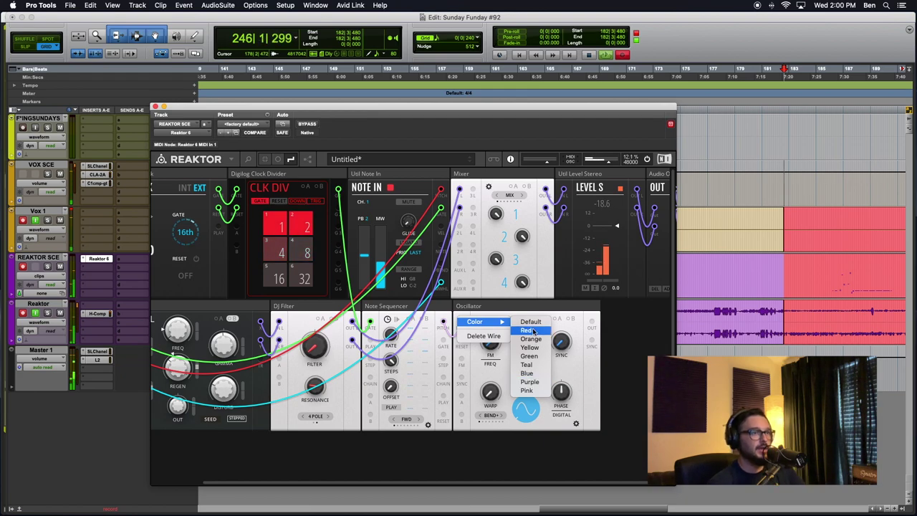
pyautogui.click(441, 451)
# - Add the Toy Box Free Pack MOD-Envelope block to the rack
pyautogui.doubleClick(411, 477)
pyautogui.write('toy')
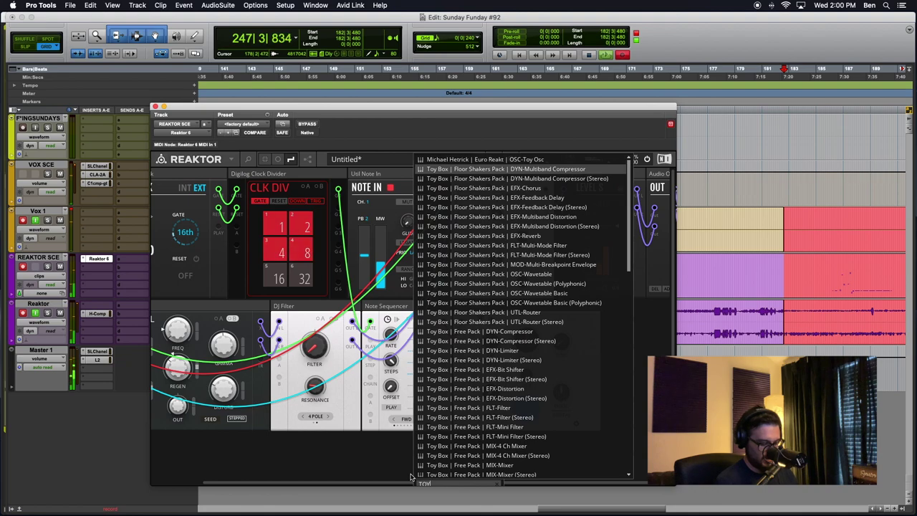
pyautogui.write(' box env')
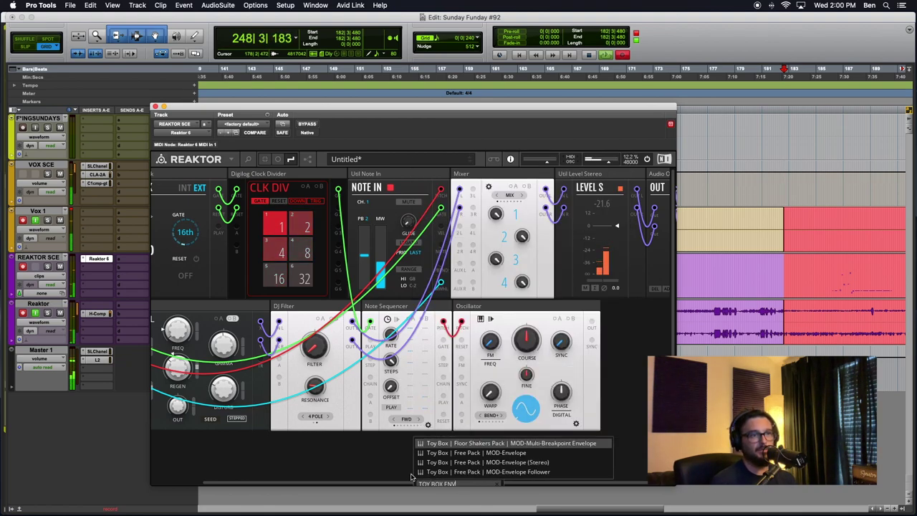
pyautogui.click(517, 454)
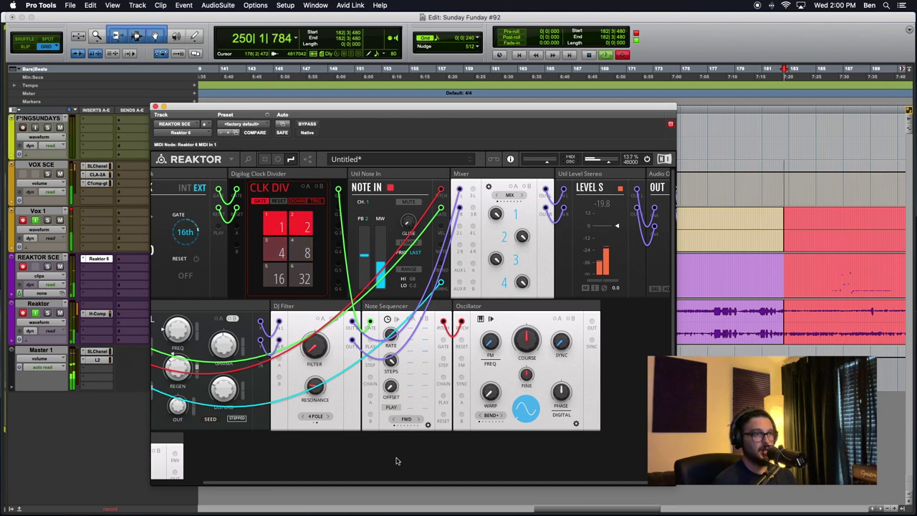
# - Add the Toy Box Free Pack UTL-Dual VCA block beside the Envelope
pyautogui.doubleClick(397, 461)
pyautogui.write('Toy Box')
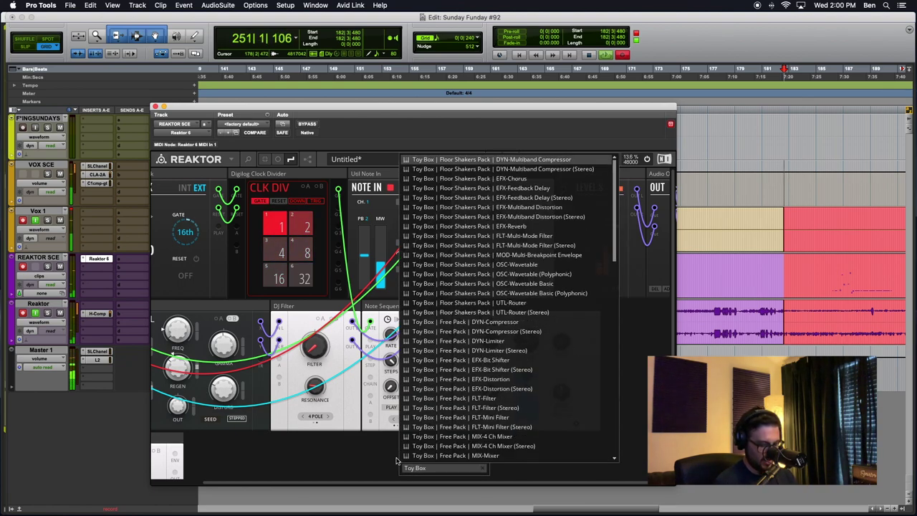
pyautogui.write(' VCA')
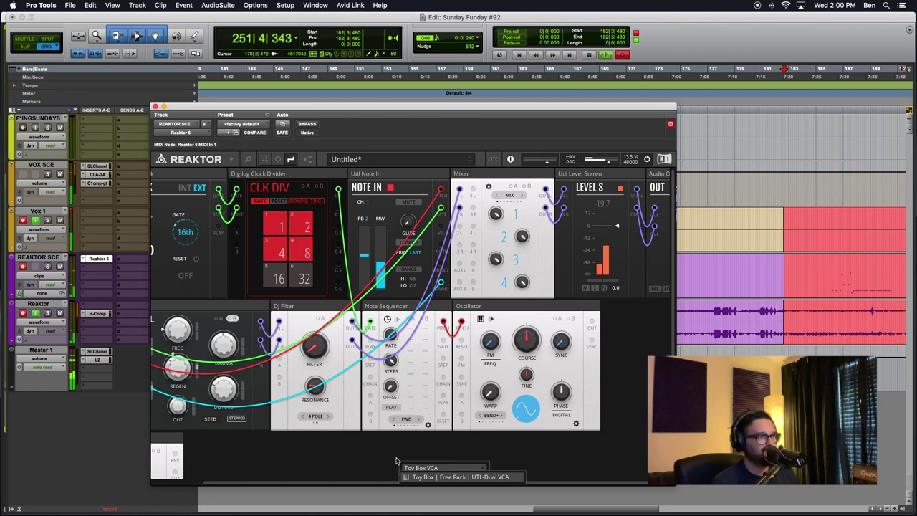
pyautogui.press('Return')
pyautogui.hscroll(-3, 352, 454)
pyautogui.scroll(-2, 384, 412)
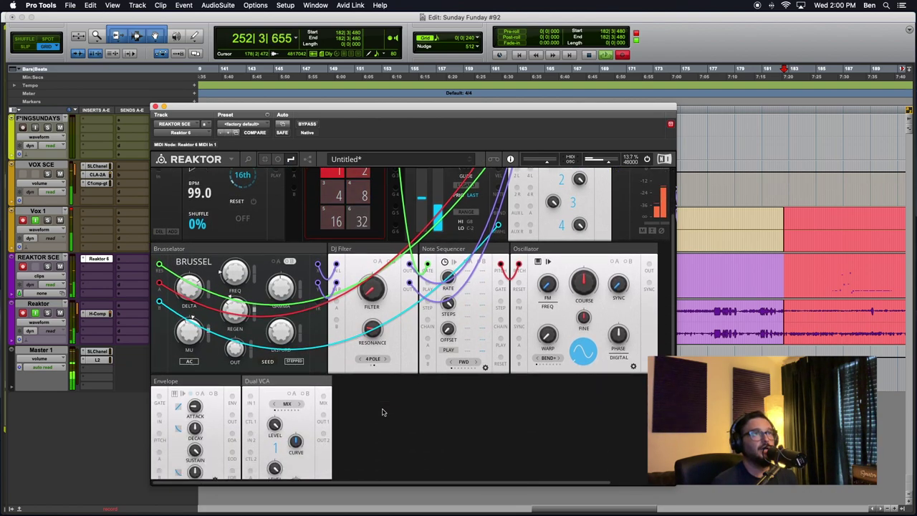
pyautogui.scroll(2, 378, 409)
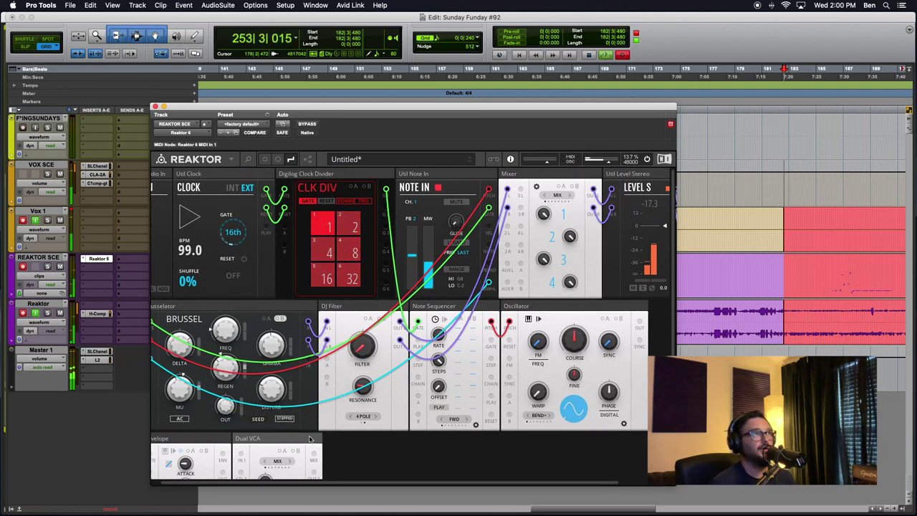
pyautogui.scroll(-1, 329, 435)
pyautogui.scroll(-5, 353, 437)
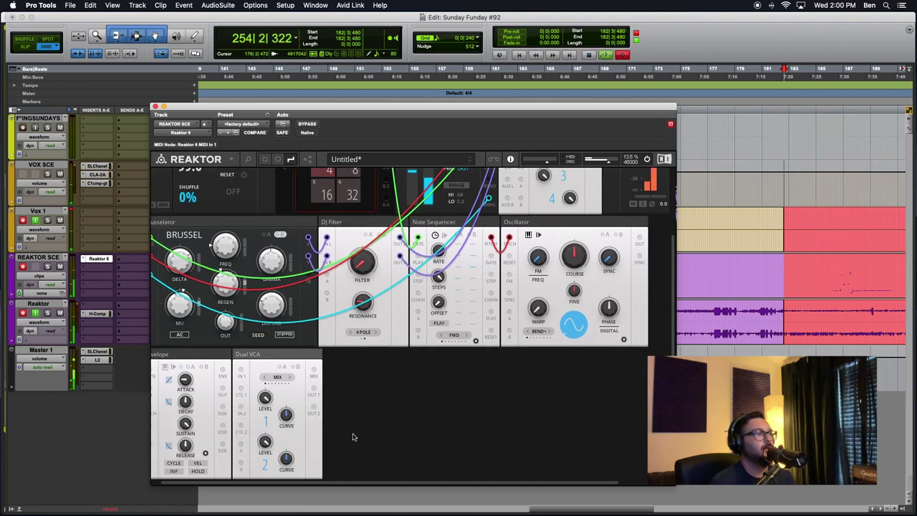
pyautogui.hscroll(-1, 355, 436)
pyautogui.scroll(6, 295, 356)
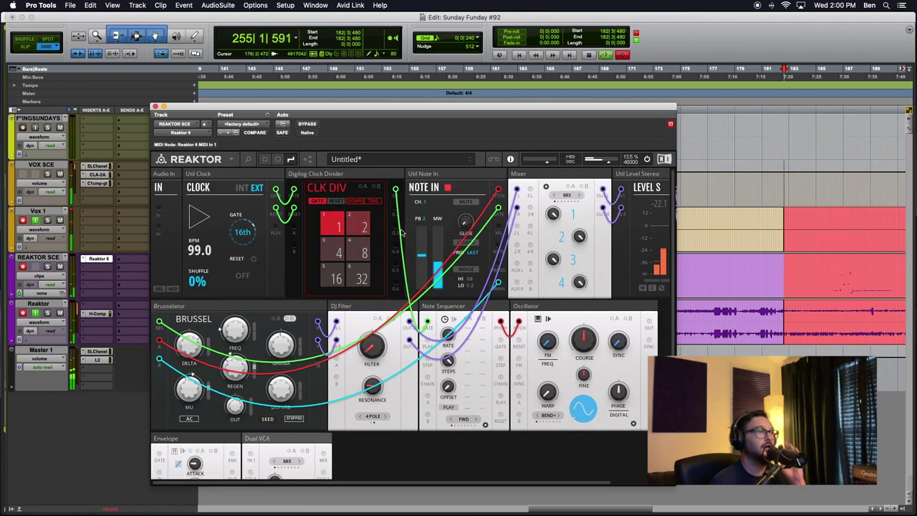
# - Patch the Clock Divider's Gate 1 output into the Envelope's Gate input and color the cable green
pyautogui.scroll(-6, 367, 229)
pyautogui.scroll(6, 366, 272)
pyautogui.scroll(-6, 367, 299)
pyautogui.scroll(6, 367, 299)
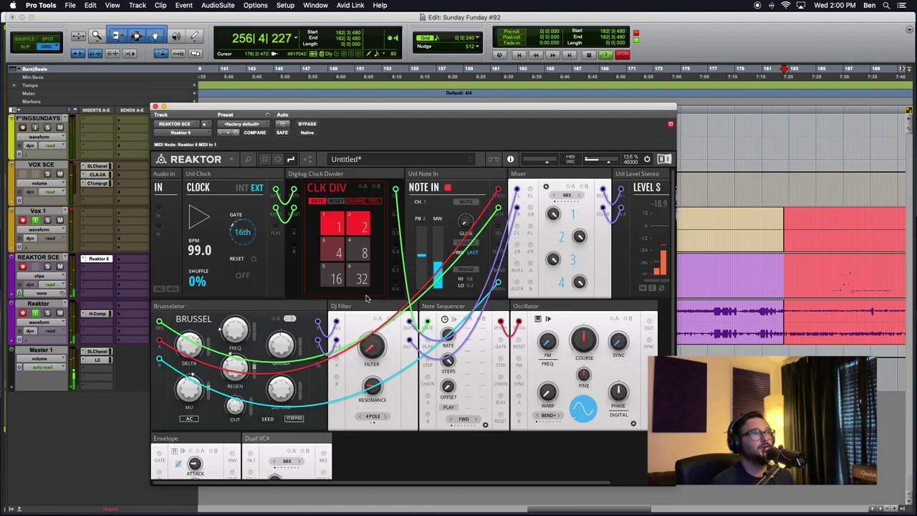
pyautogui.moveTo(395, 192); pyautogui.dragTo(161, 371)
pyautogui.rightClick(160, 371)
pyautogui.moveTo(179, 373)
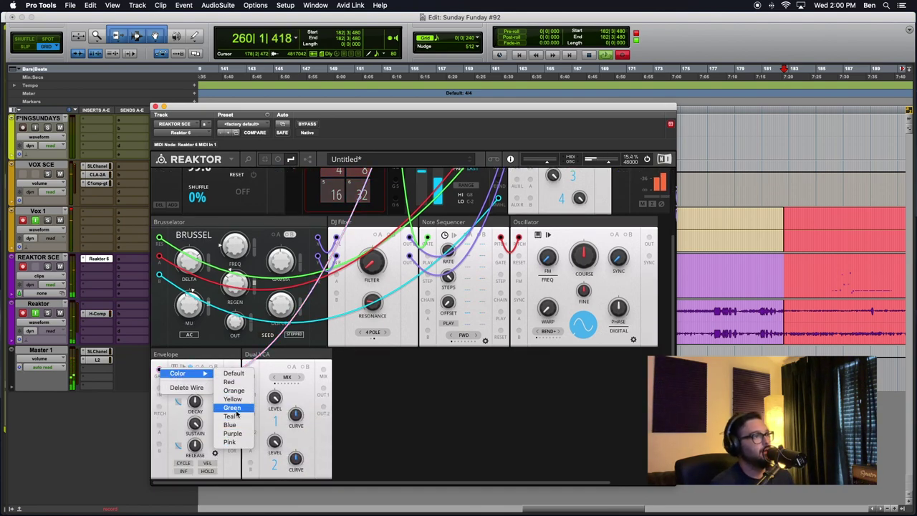
pyautogui.click(231, 408)
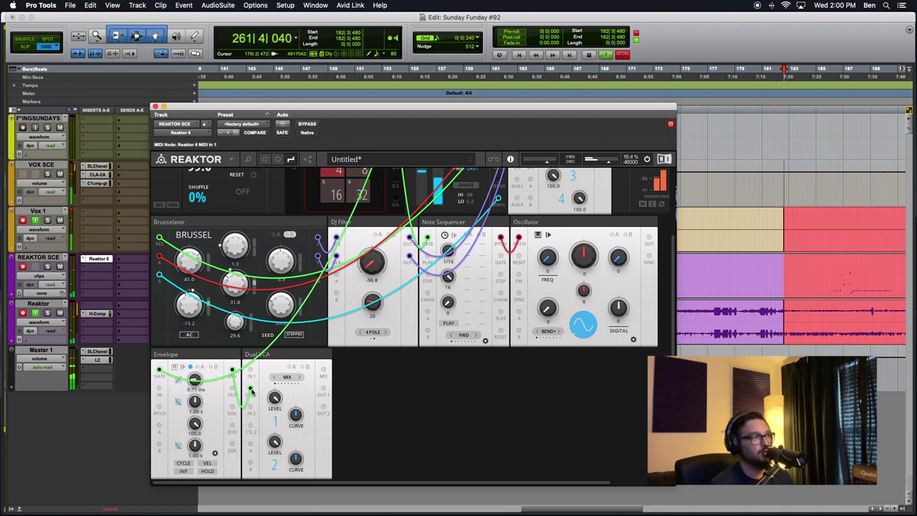
# - Color the Envelope-to-Dual VCA Ctl 1 cable blue and patch the Envelope's Env output into the Dual VCA's Ctl 2 input as well
pyautogui.rightClick(252, 391)
pyautogui.moveTo(266, 390)
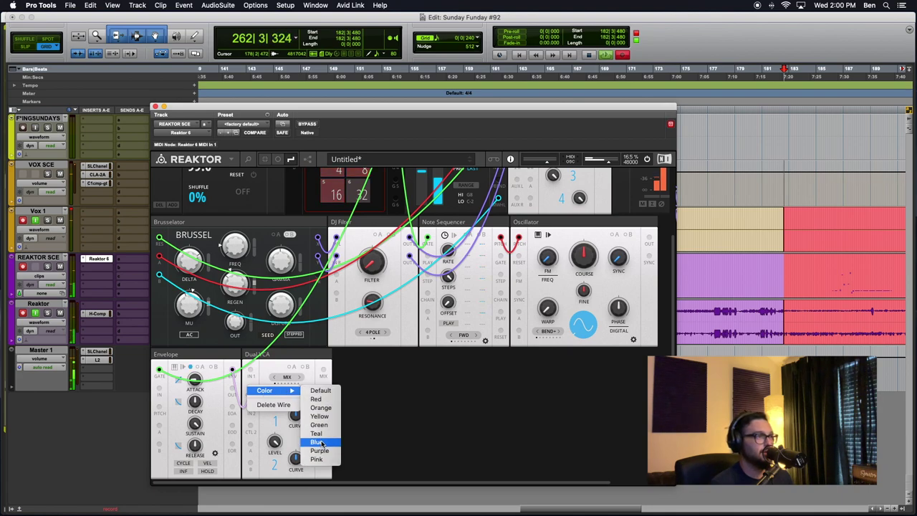
pyautogui.click(317, 443)
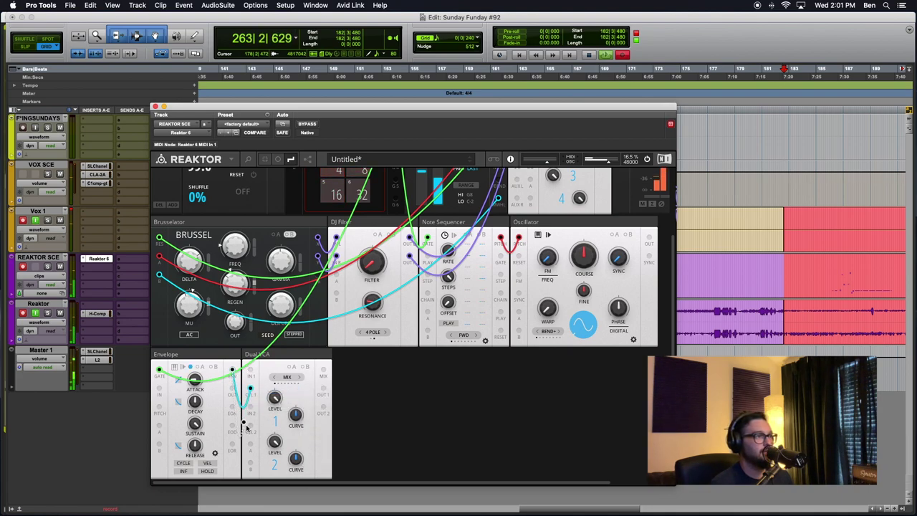
pyautogui.moveTo(247, 427); pyautogui.dragTo(231, 371)
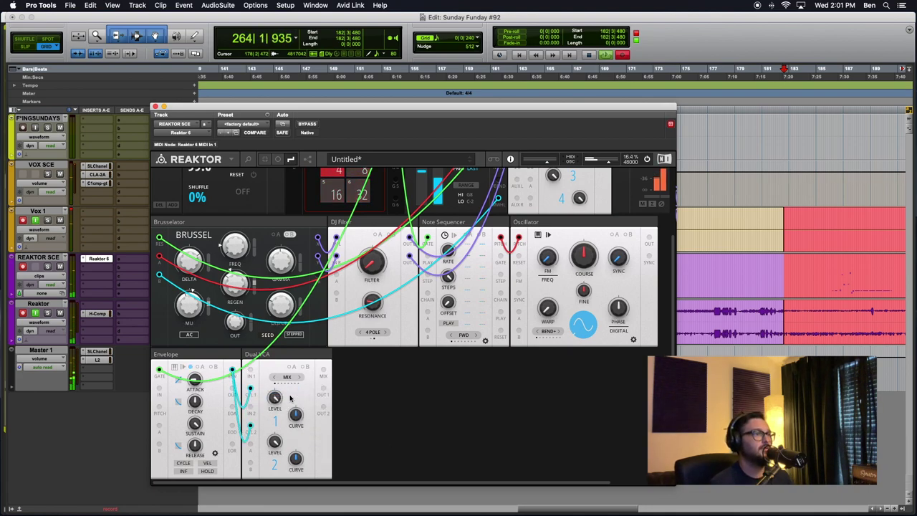
pyautogui.scroll(3, 361, 393)
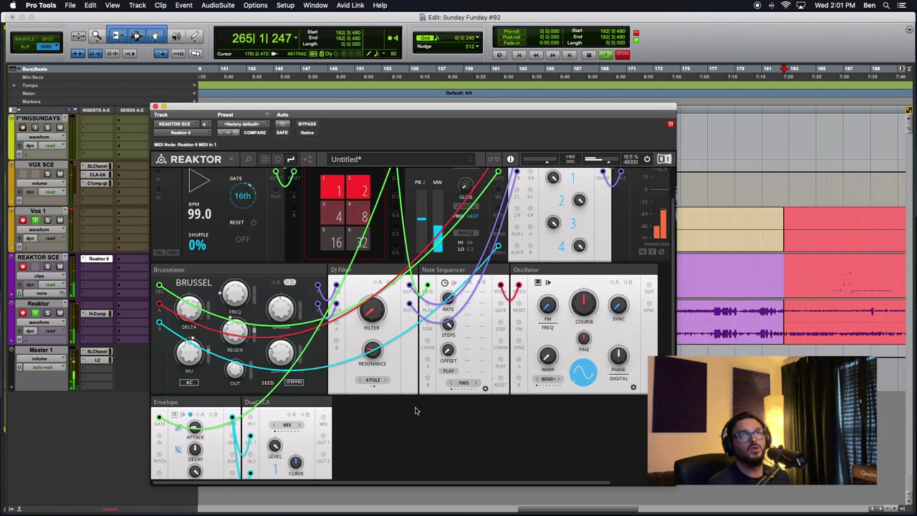
pyautogui.moveTo(649, 286); pyautogui.dragTo(274, 429)
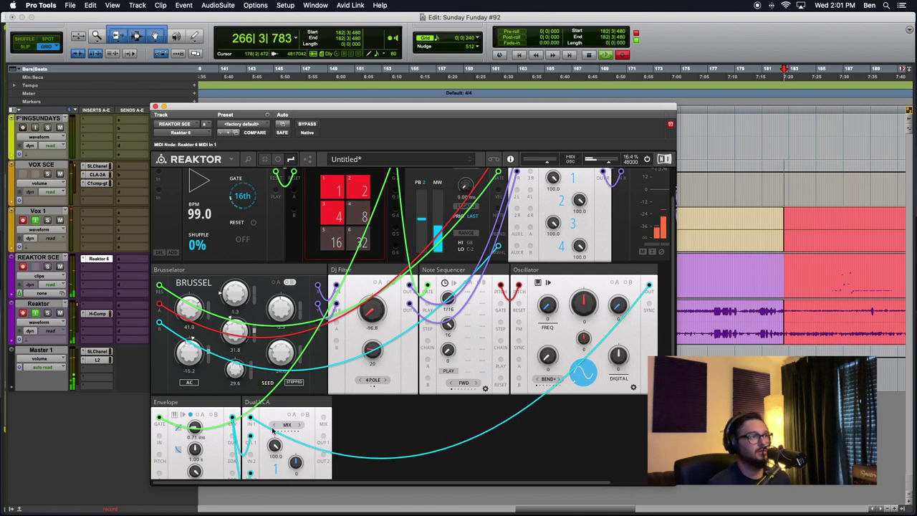
pyautogui.scroll(-4, 273, 429)
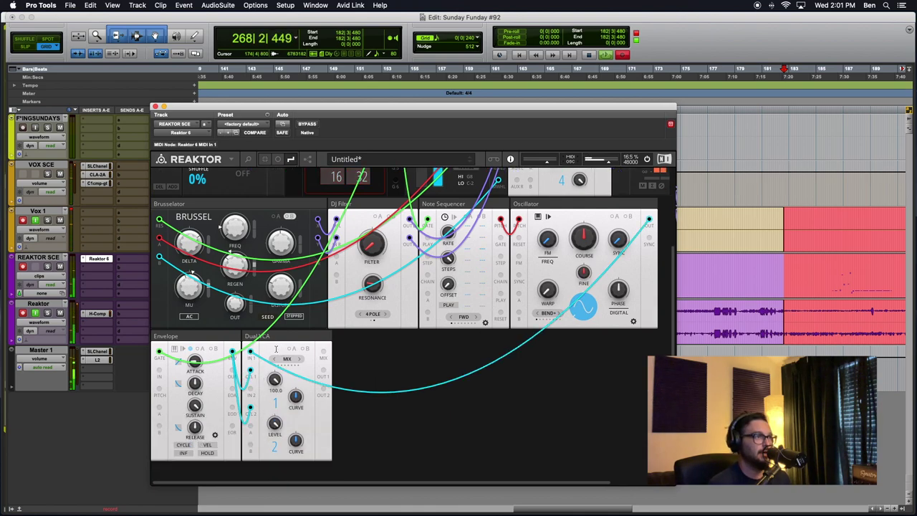
pyautogui.moveTo(250, 370); pyautogui.dragTo(409, 225)
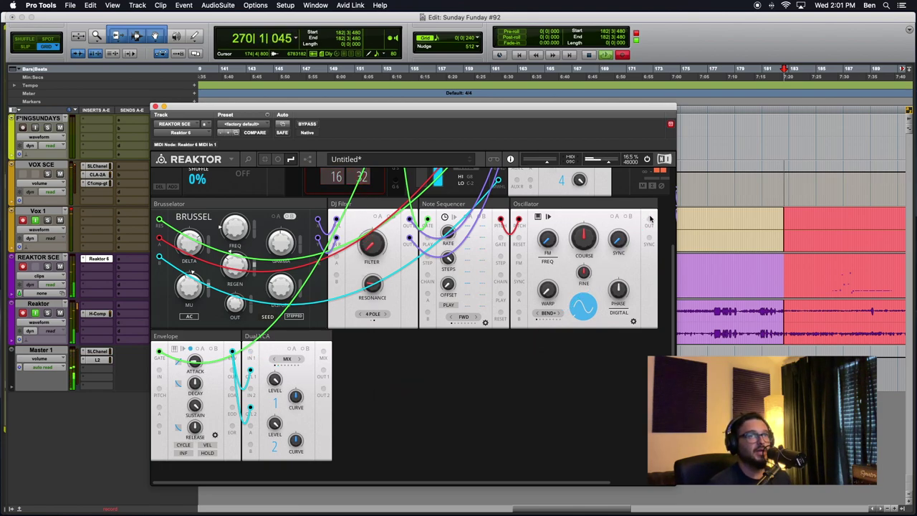
# - Patch the Oscillator's output into the Dual VCA's In 2 input and color the cable purple
pyautogui.moveTo(543, 338); pyautogui.dragTo(250, 392)
pyautogui.rightClick(247, 387)
pyautogui.moveTo(276, 389)
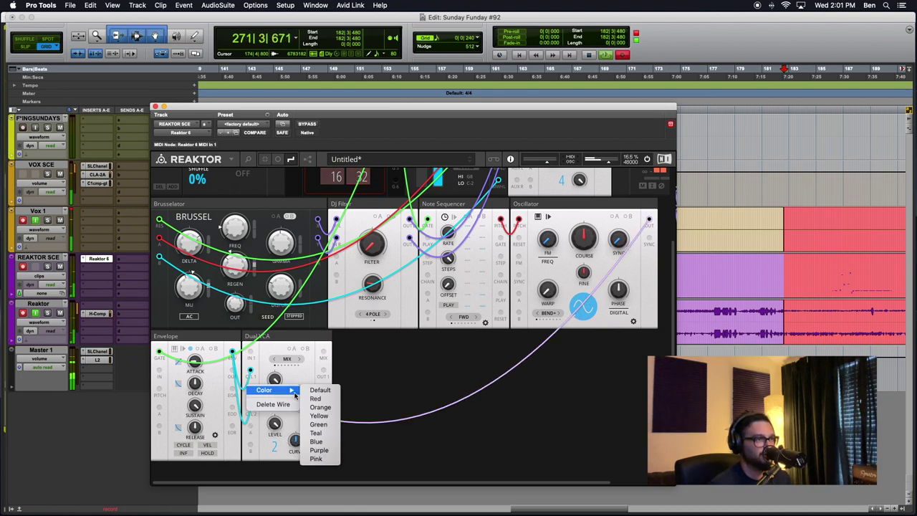
pyautogui.click(328, 454)
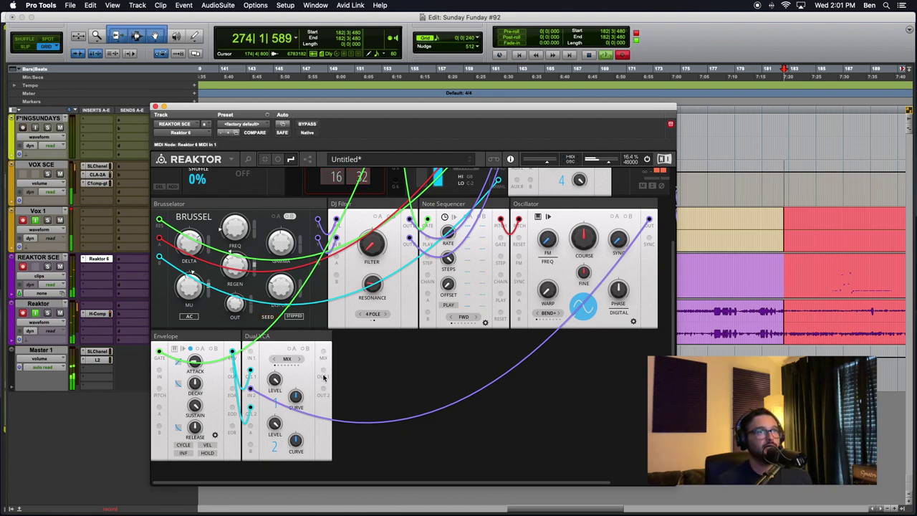
pyautogui.scroll(2, 346, 379)
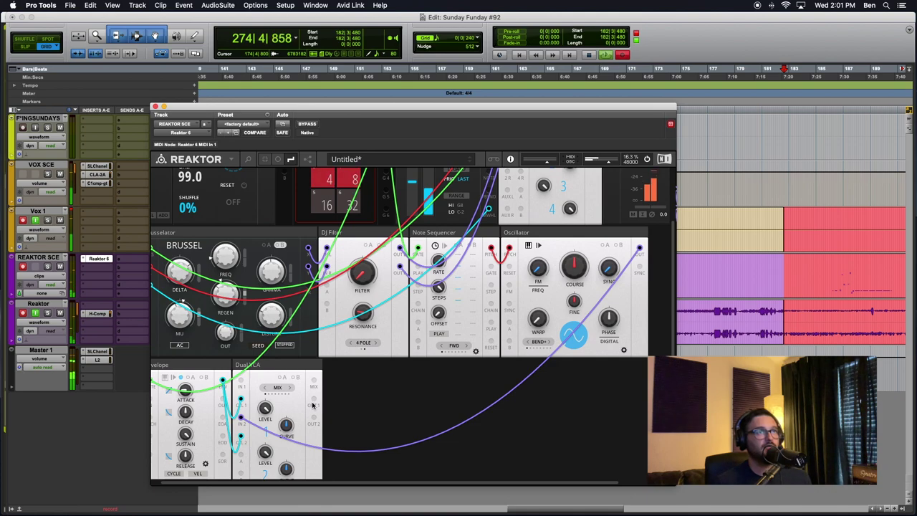
pyautogui.scroll(3, 339, 400)
pyautogui.scroll(-1, 308, 433)
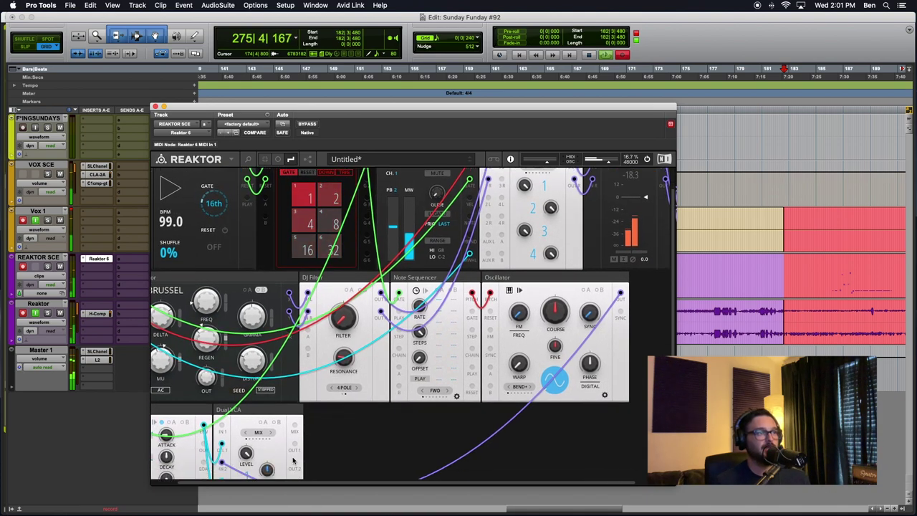
pyautogui.moveTo(293, 462); pyautogui.dragTo(490, 207)
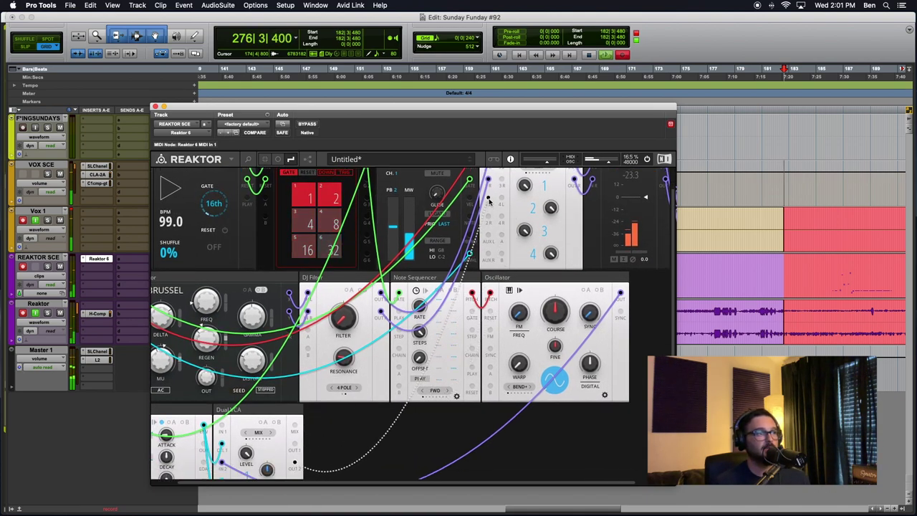
pyautogui.moveTo(301, 462); pyautogui.dragTo(490, 221)
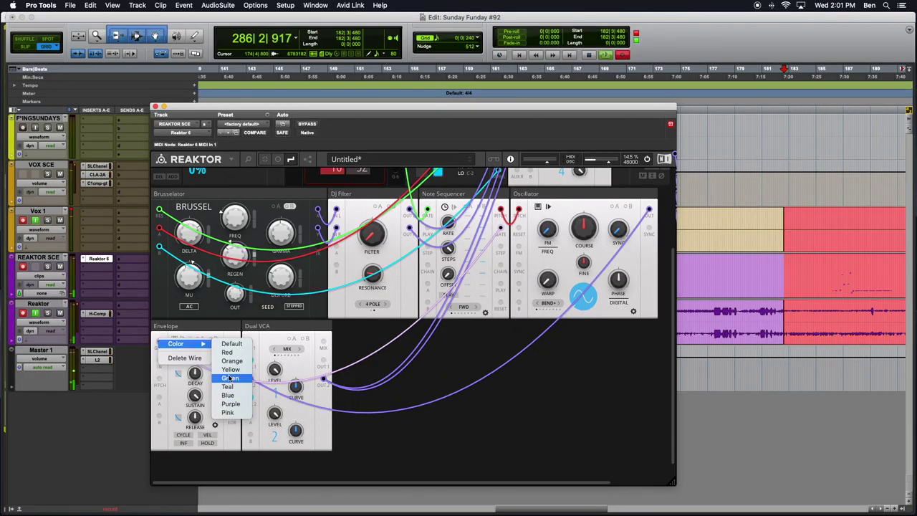
# - Color the cable from the Note Sequencer's Gate output to the Envelope's Gate input green and leave the wiring view
pyautogui.click(229, 377)
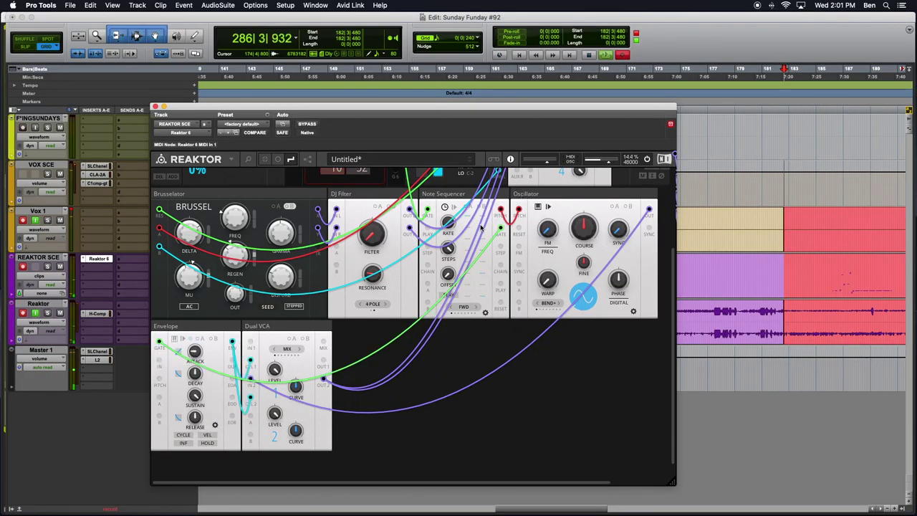
pyautogui.click(276, 159)
pyautogui.scroll(3, 462, 330)
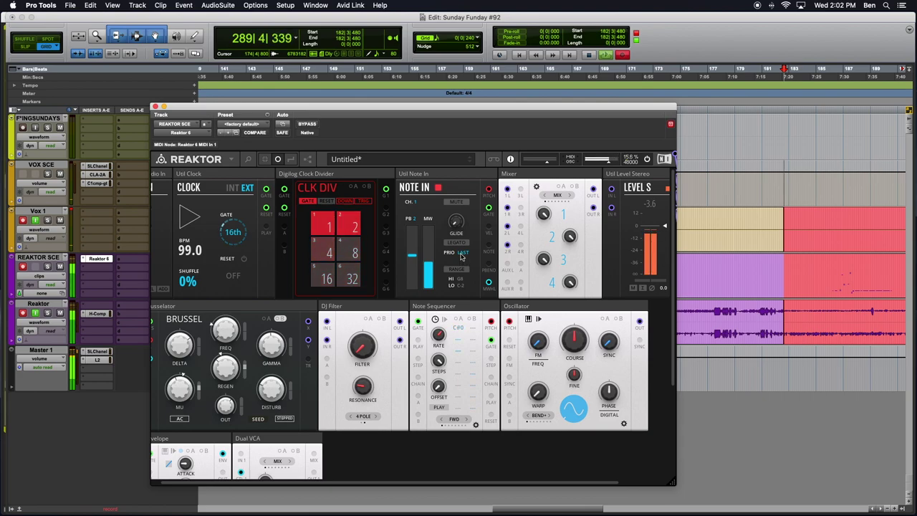
# - Switch the Clock to internal sync and start it running
pyautogui.click(231, 188)
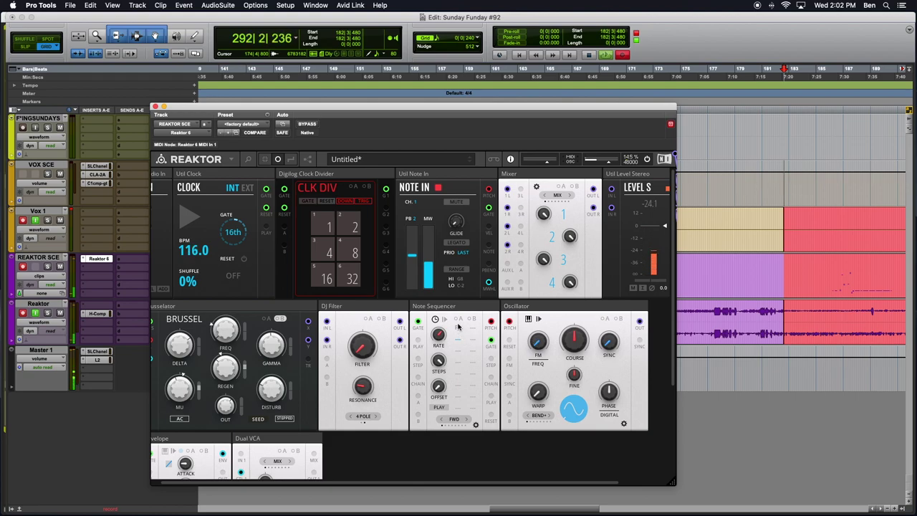
pyautogui.click(183, 218)
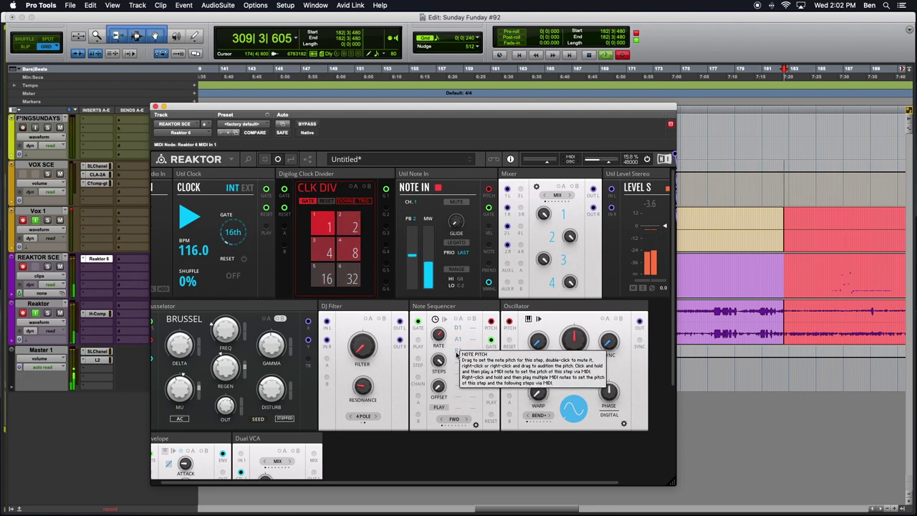
# - Set the Note Sequencer's third to seventh note pitches to D0, D0, D1, B2 and B2
pyautogui.moveTo(459, 353); pyautogui.dragTo(460, 364)
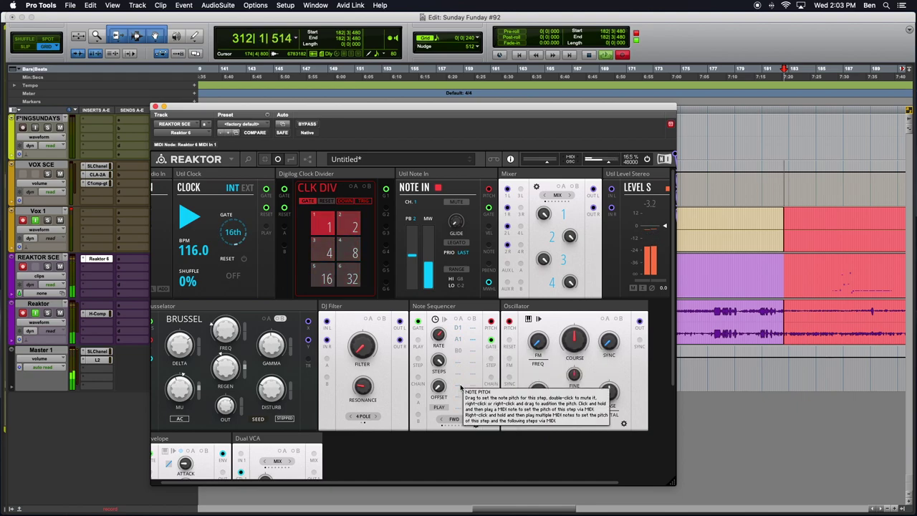
pyautogui.moveTo(462, 385); pyautogui.dragTo(464, 391)
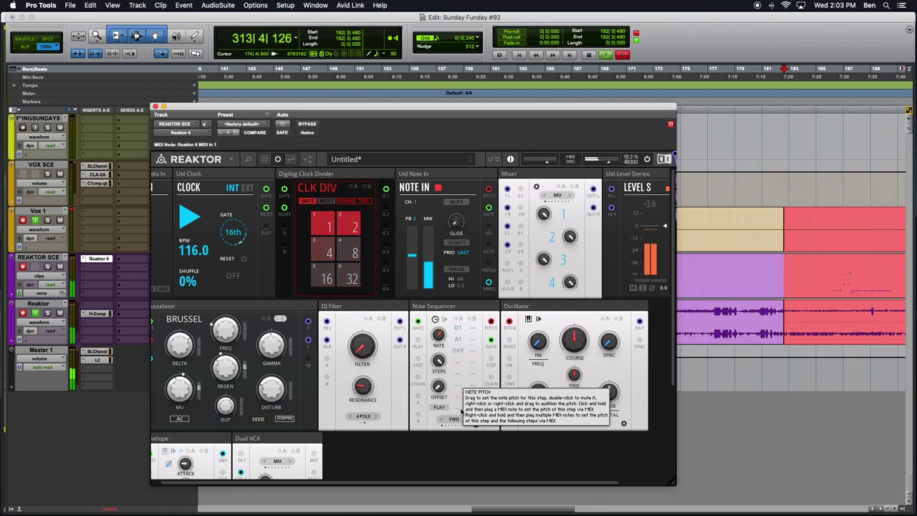
pyautogui.moveTo(460, 412); pyautogui.dragTo(462, 413)
pyautogui.moveTo(459, 343); pyautogui.dragTo(460, 331)
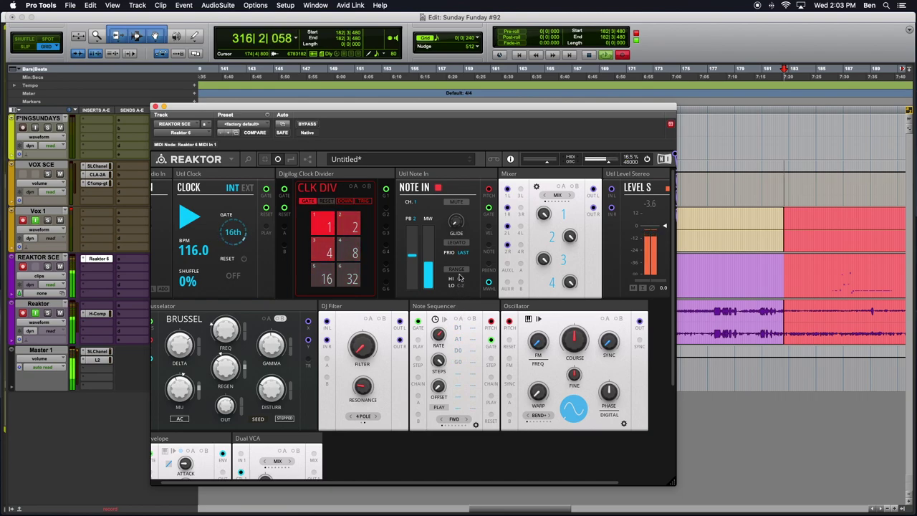
pyautogui.moveTo(460, 259)
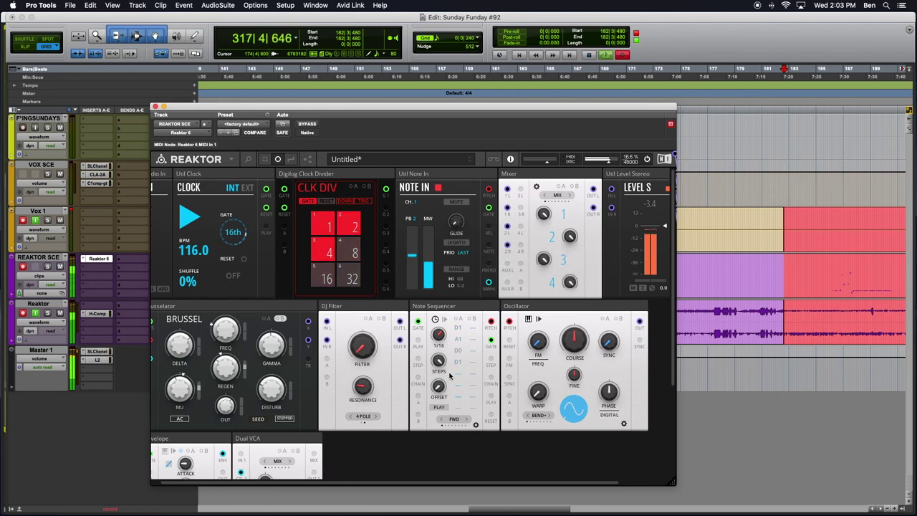
pyautogui.moveTo(462, 371)
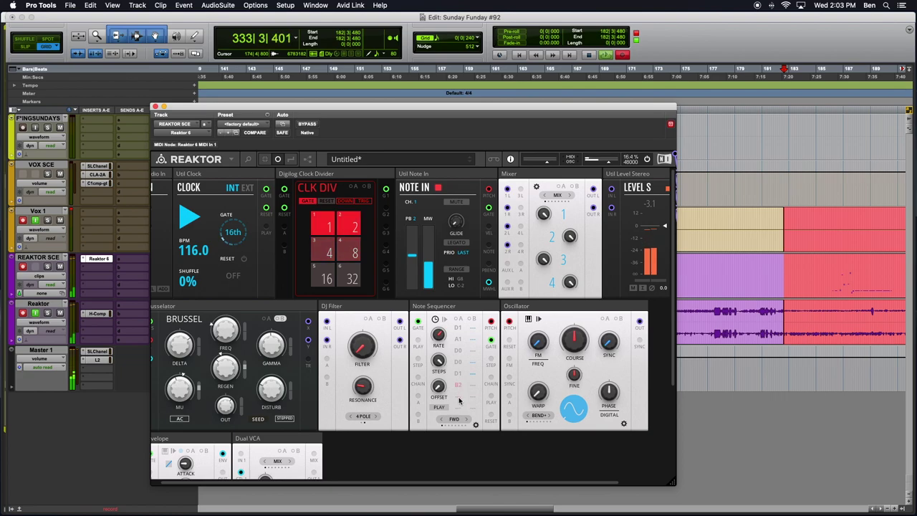
pyautogui.moveTo(460, 399)
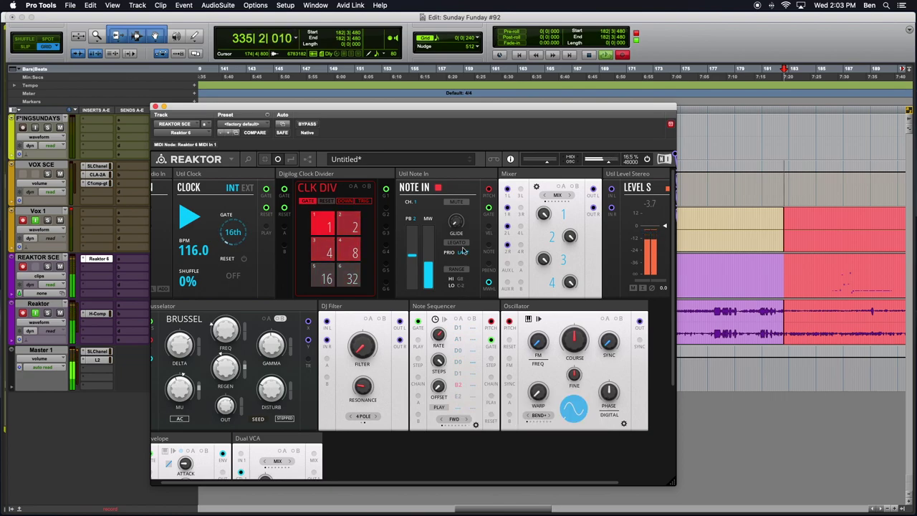
pyautogui.moveTo(462, 227)
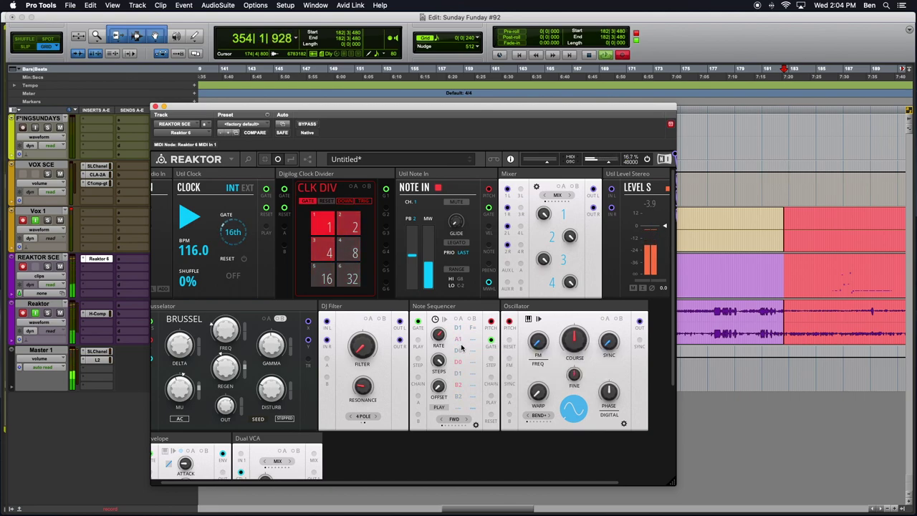
# - Set the Note Sequencer's third note to A1, ninth to D1, eleventh to D0 and thirteenth to A2, with a length of 14 steps
pyautogui.moveTo(457, 353); pyautogui.dragTo(457, 375)
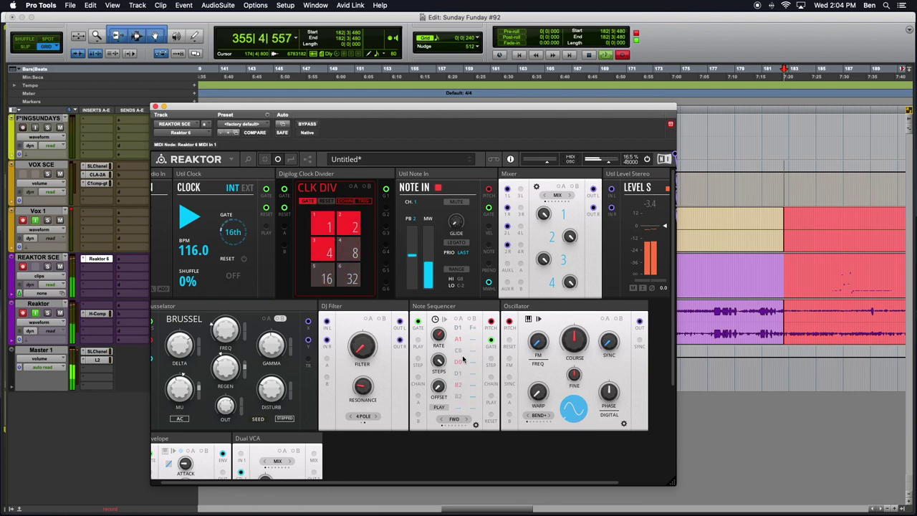
pyautogui.moveTo(461, 348); pyautogui.dragTo(466, 328)
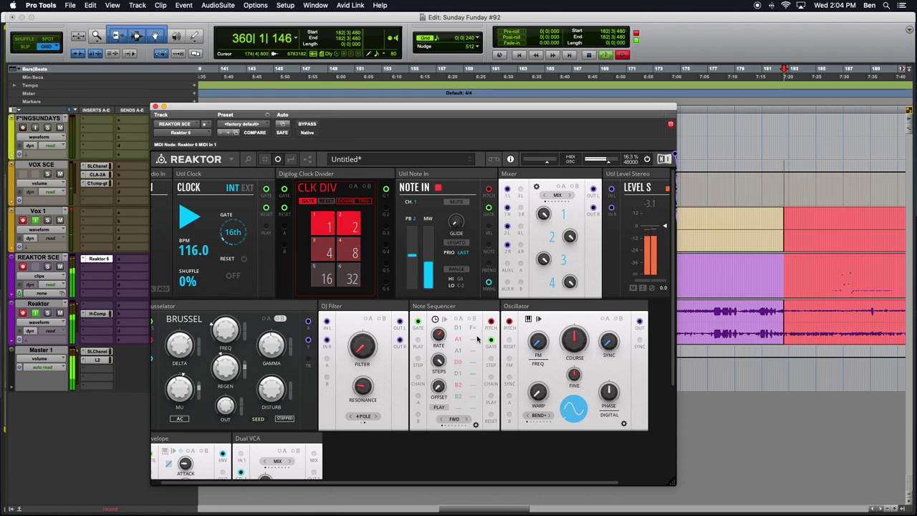
pyautogui.moveTo(441, 386)
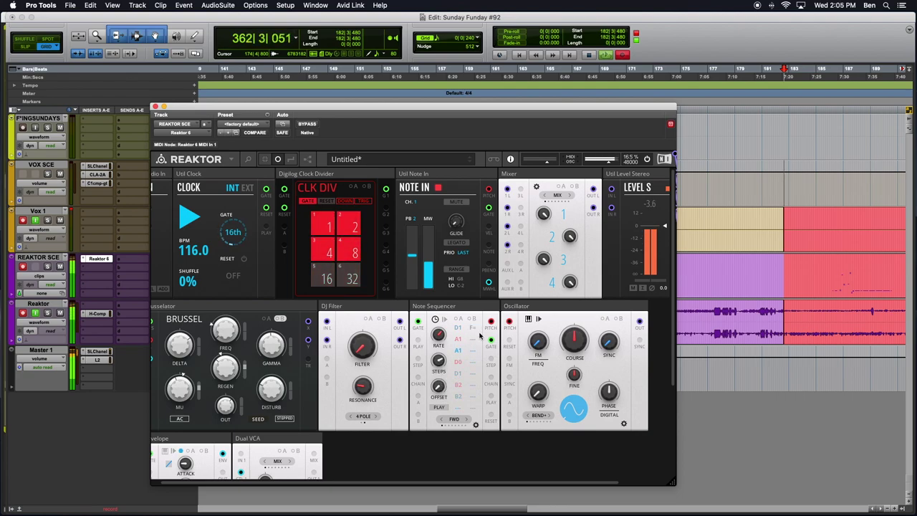
pyautogui.moveTo(475, 330)
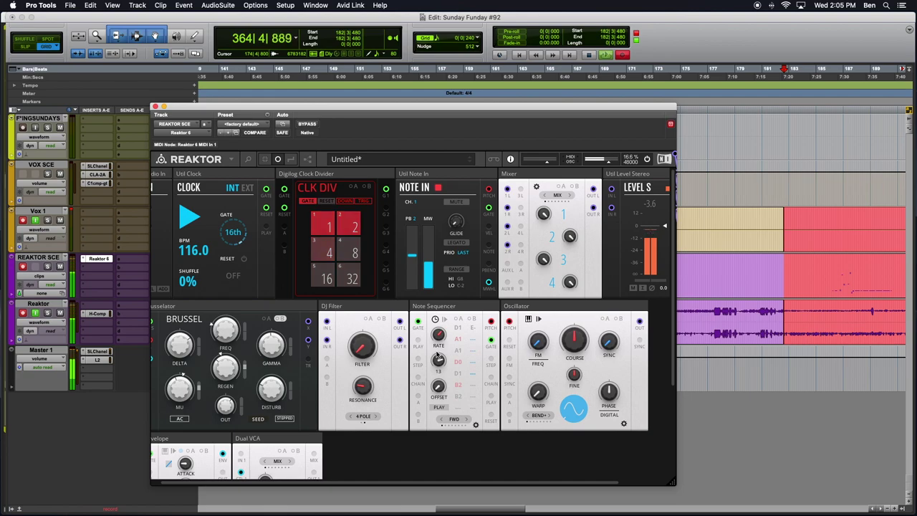
pyautogui.moveTo(449, 340)
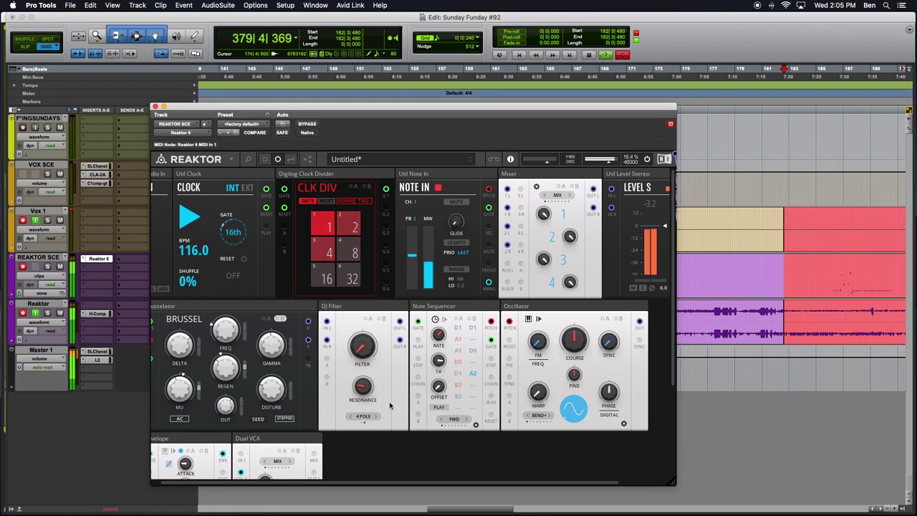
pyautogui.moveTo(224, 219); pyautogui.dragTo(224, 204)
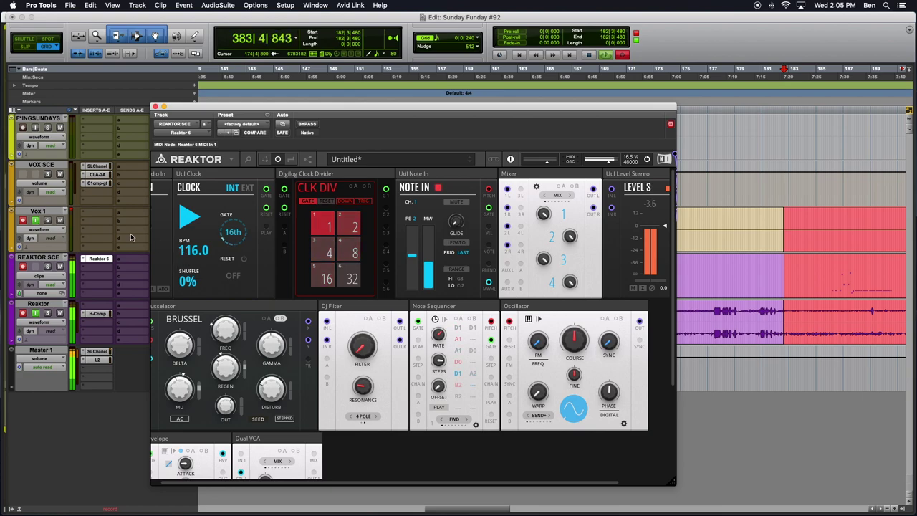
pyautogui.click(74, 211)
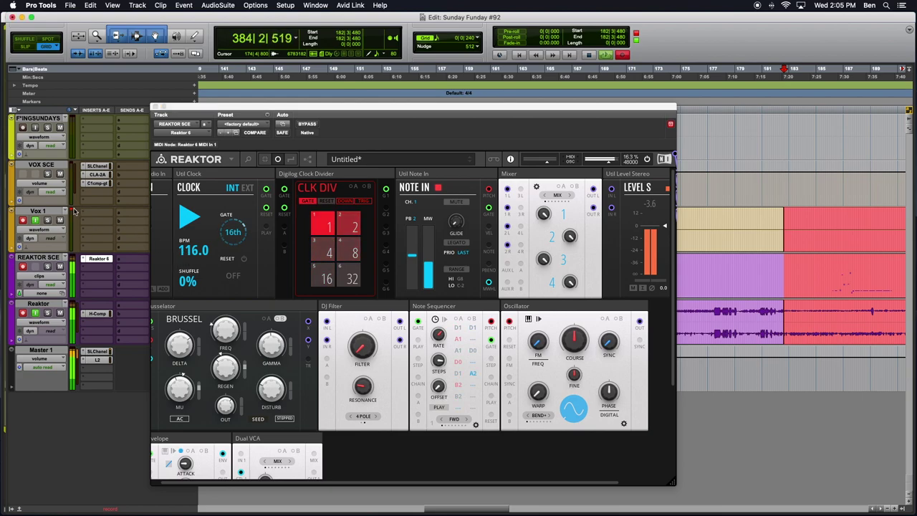
pyautogui.click(444, 444)
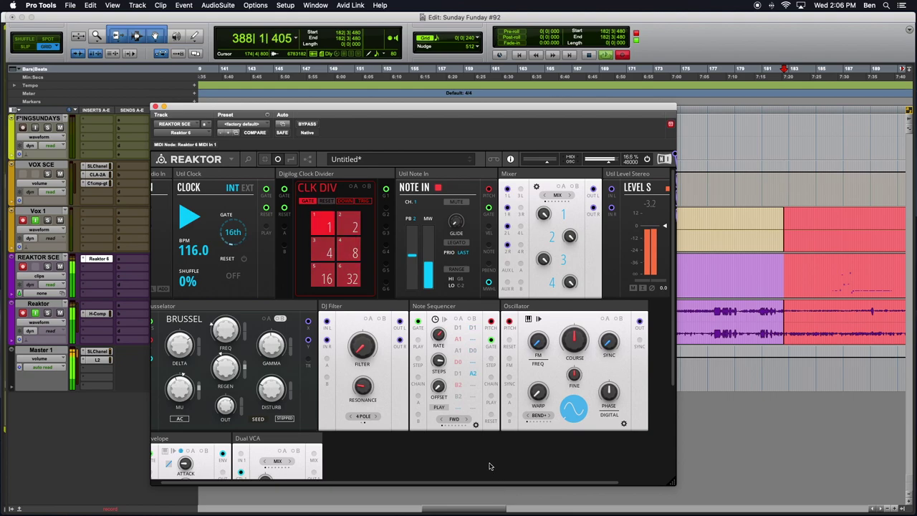
# - Patch the Note Sequencer's Pitch output to the Brusselator's A input and recolor the cable
pyautogui.scroll(-5, 430, 394)
pyautogui.scroll(5, 389, 385)
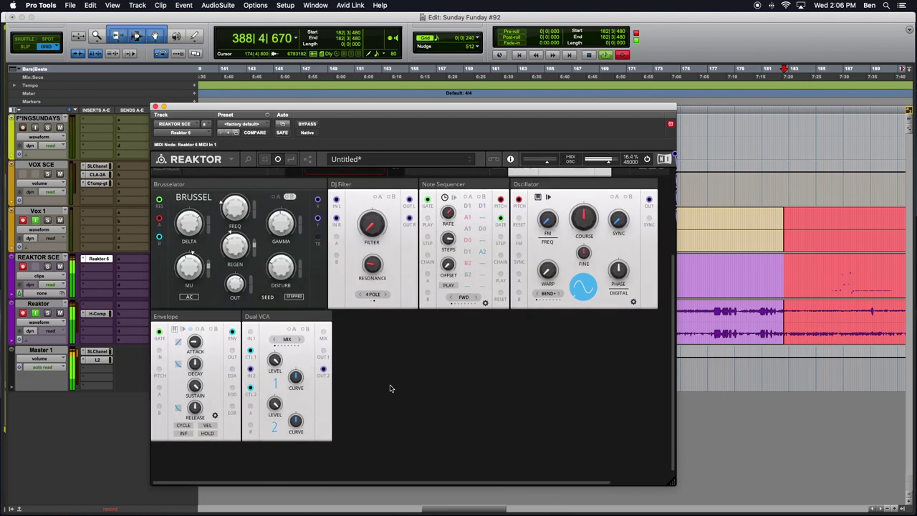
pyautogui.hscroll(-1, 372, 261)
pyautogui.scroll(-1, 430, 358)
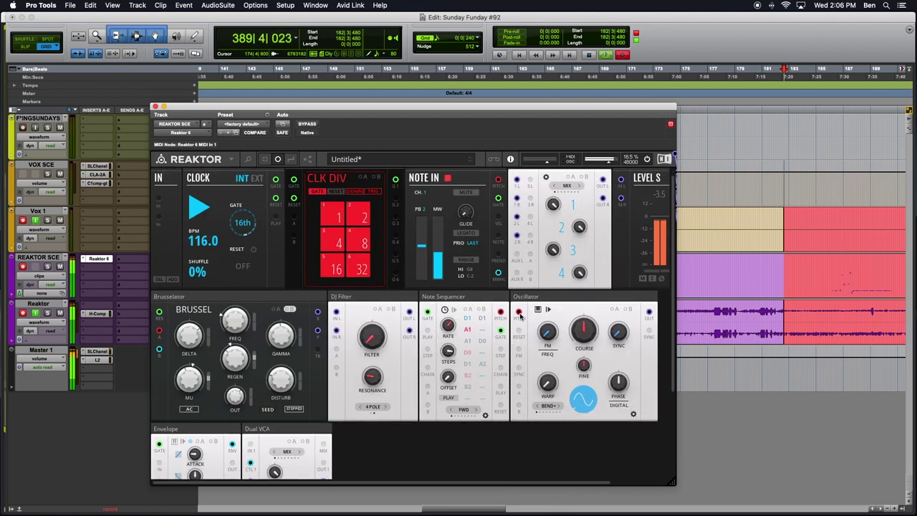
pyautogui.scroll(-2, 440, 410)
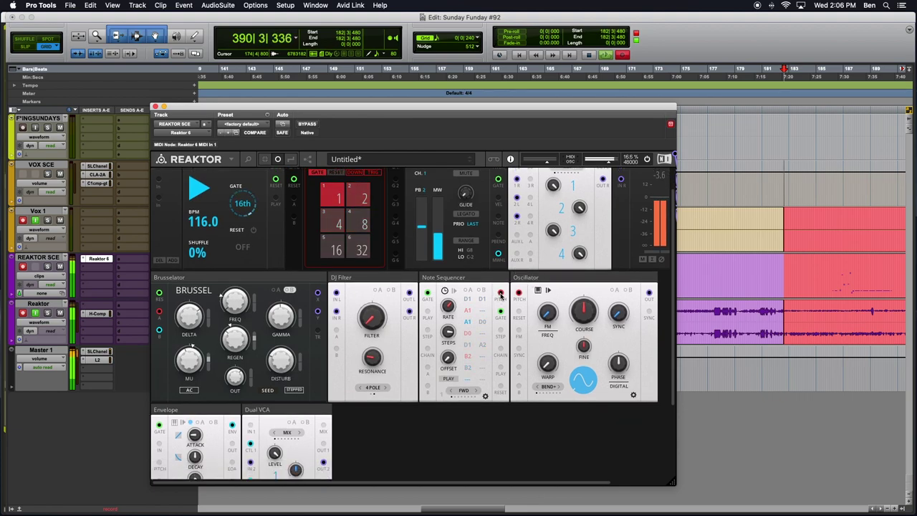
pyautogui.rightClick(159, 314)
pyautogui.moveTo(188, 313)
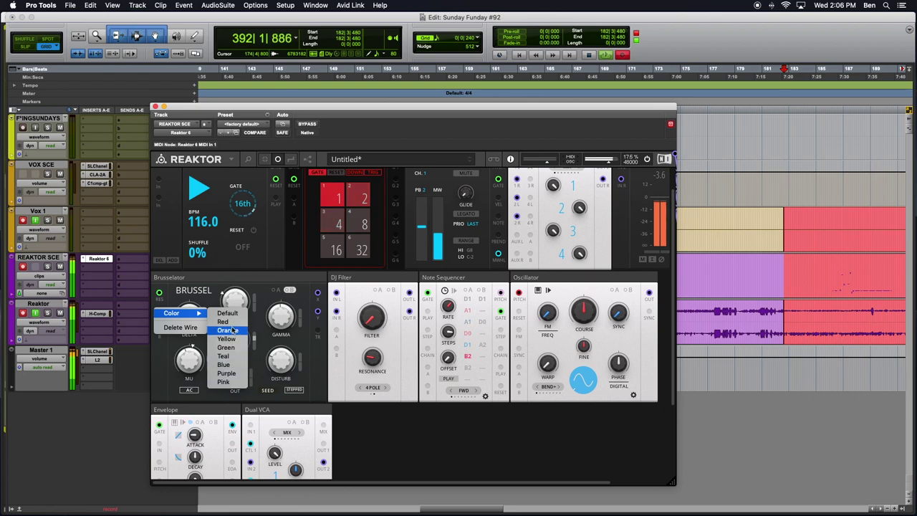
pyautogui.click(231, 331)
# - Raise the DJ Filter's cutoff to about -8.3
pyautogui.scroll(2, 403, 365)
pyautogui.hscroll(2, 402, 365)
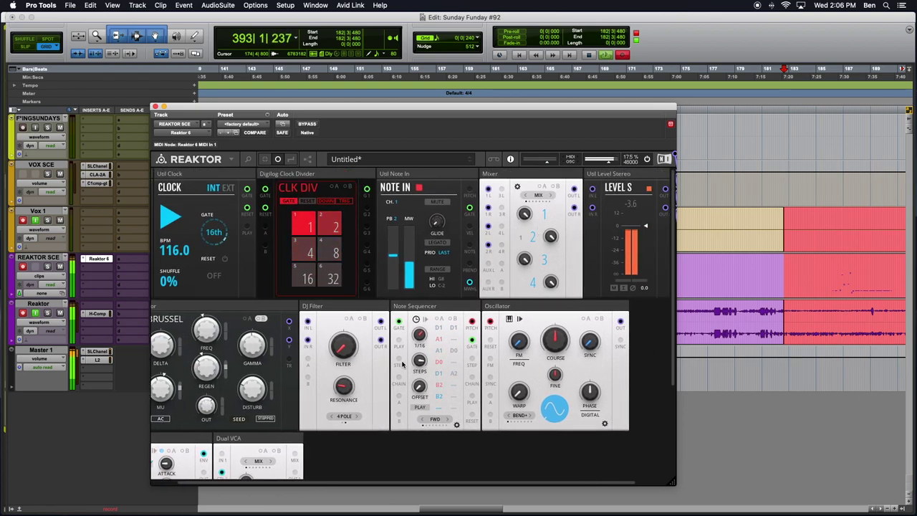
pyautogui.scroll(-3, 403, 364)
pyautogui.hscroll(-2, 402, 364)
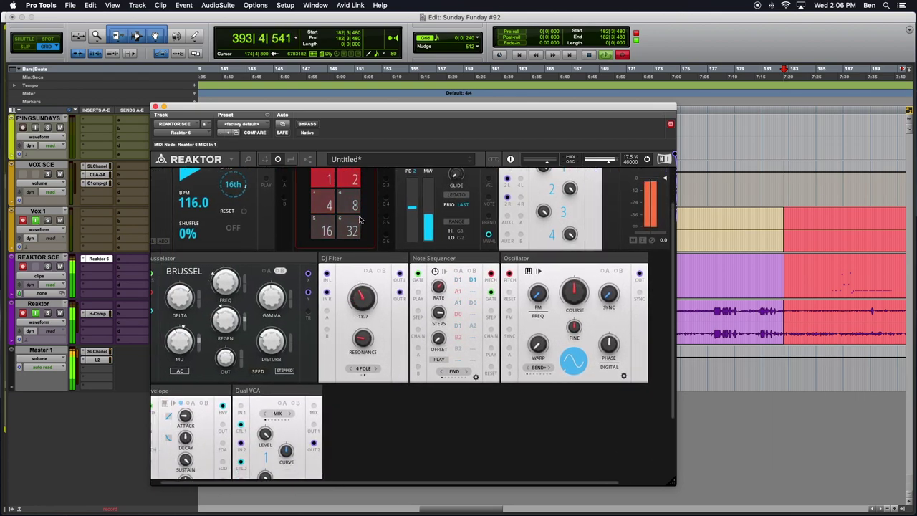
pyautogui.moveTo(367, 320); pyautogui.dragTo(367, 306)
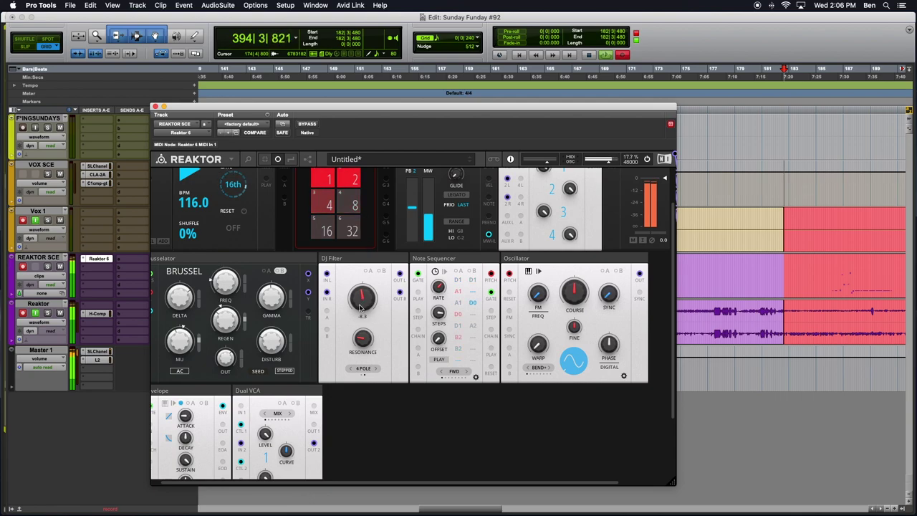
# - Set the Brusselator's Mu to about 6.2 and its Freq to about 2.1
pyautogui.moveTo(213, 270)
pyautogui.mouseDown()
pyautogui.moveTo(218, 263)
pyautogui.moveTo(221, 286)
pyautogui.mouseUp()
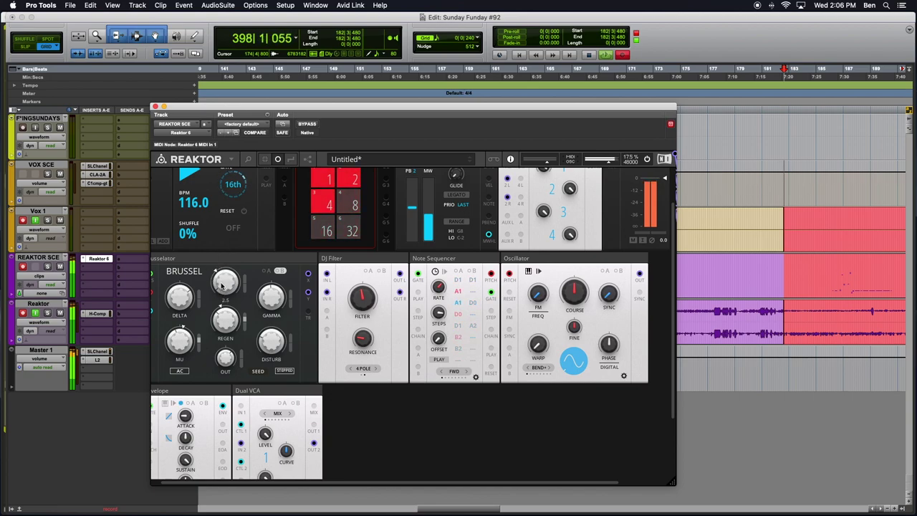
pyautogui.scroll(2, 222, 285)
pyautogui.scroll(-2, 222, 285)
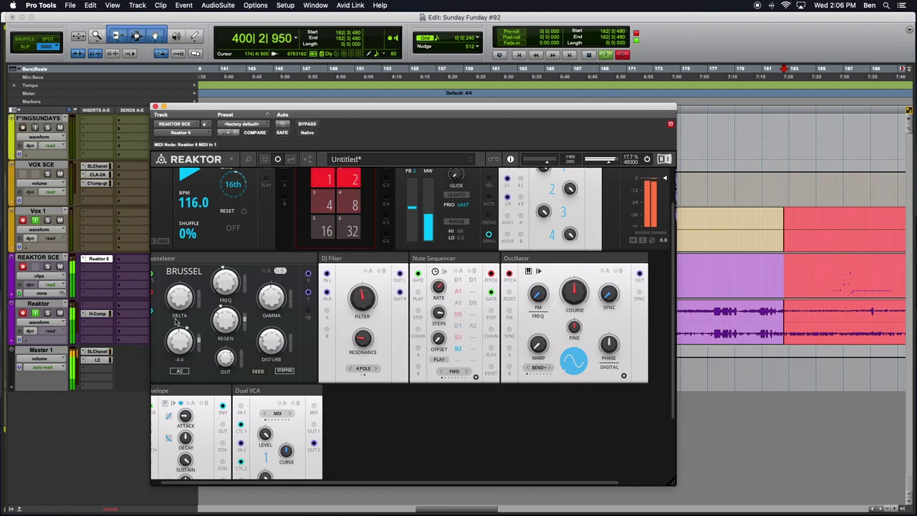
pyautogui.scroll(-2, 174, 345)
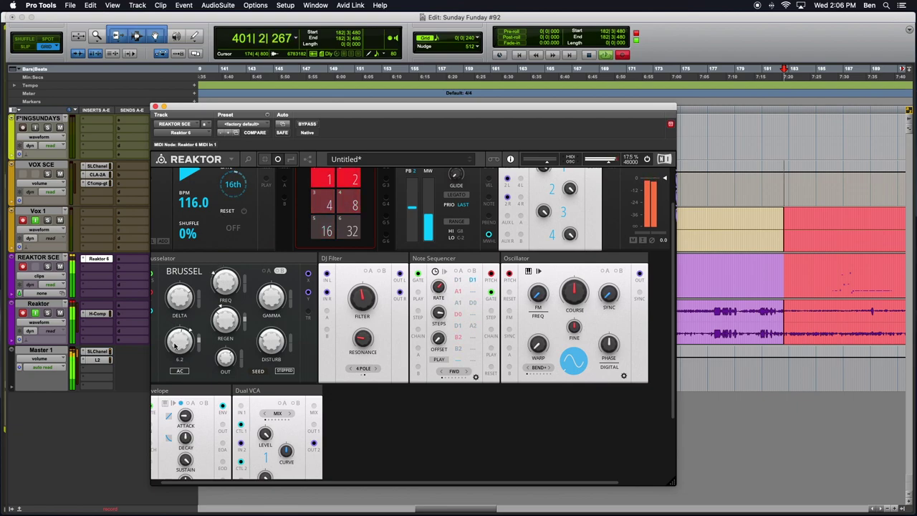
pyautogui.scroll(3, 175, 342)
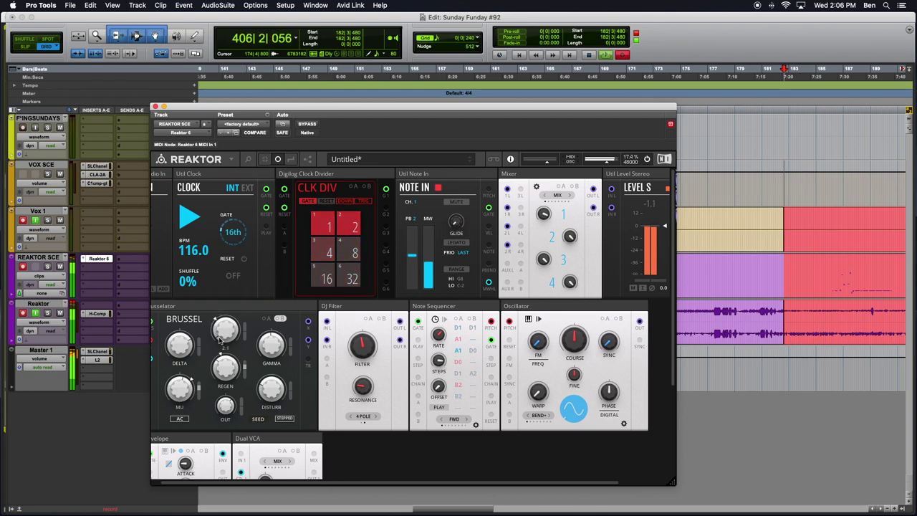
# - Lower Mixer channel 1 to 84.7 and the DJ Filter's cutoff to about -52.6
pyautogui.hscroll(-2, 172, 353)
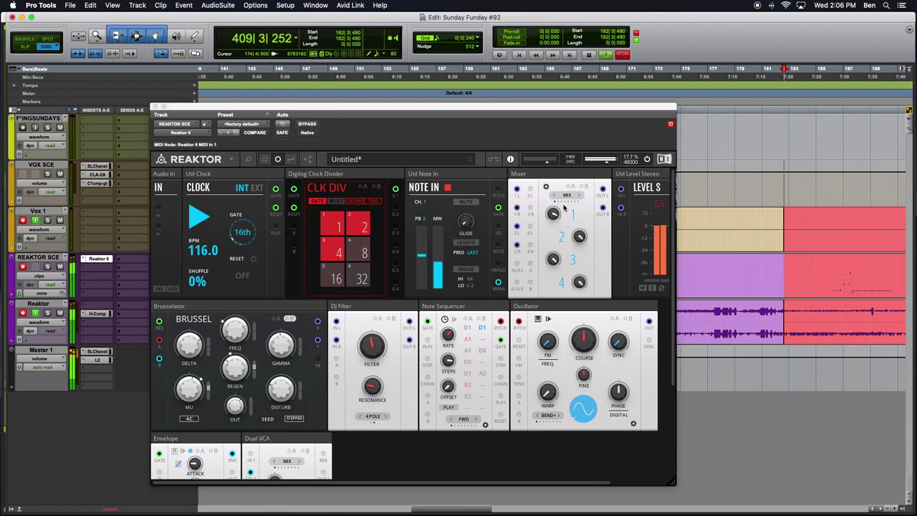
pyautogui.moveTo(371, 346); pyautogui.dragTo(369, 393)
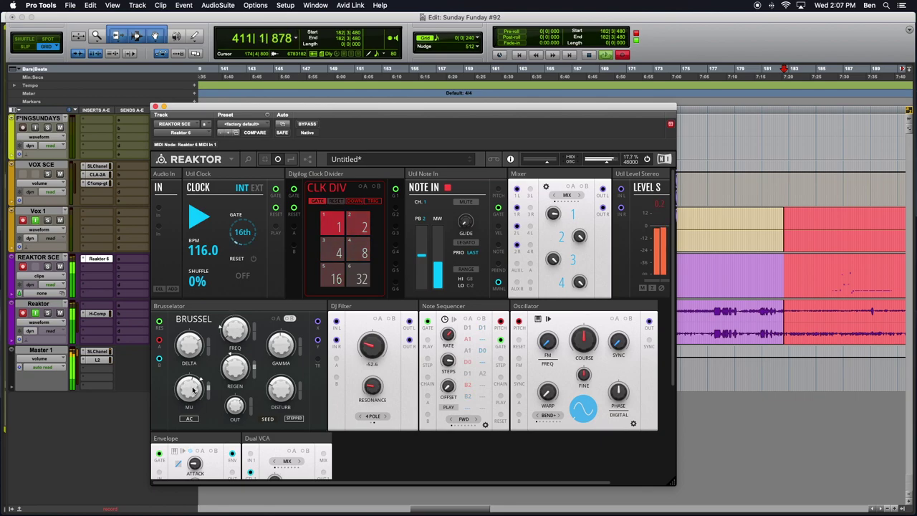
# - Set the Brusselator's Mu to about 4.2, Delta to 46.8, Gamma to -6.2 and Disturb to 31.6
pyautogui.click(188, 418)
pyautogui.moveTo(188, 391); pyautogui.dragTo(185, 398)
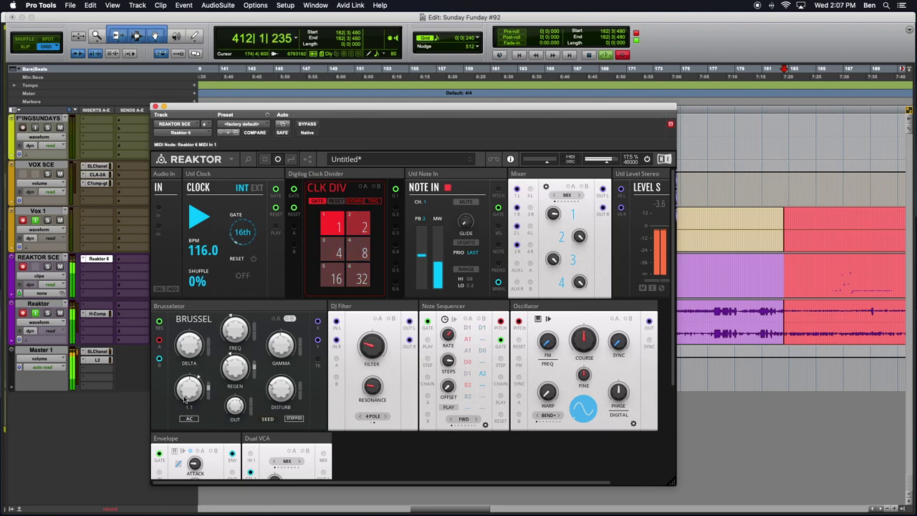
pyautogui.moveTo(283, 349); pyautogui.dragTo(280, 330)
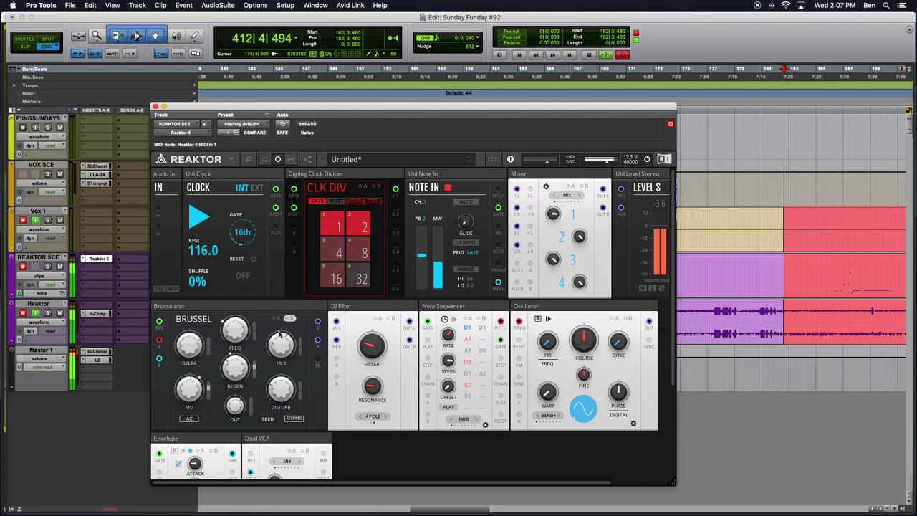
pyautogui.moveTo(181, 364); pyautogui.dragTo(225, 366)
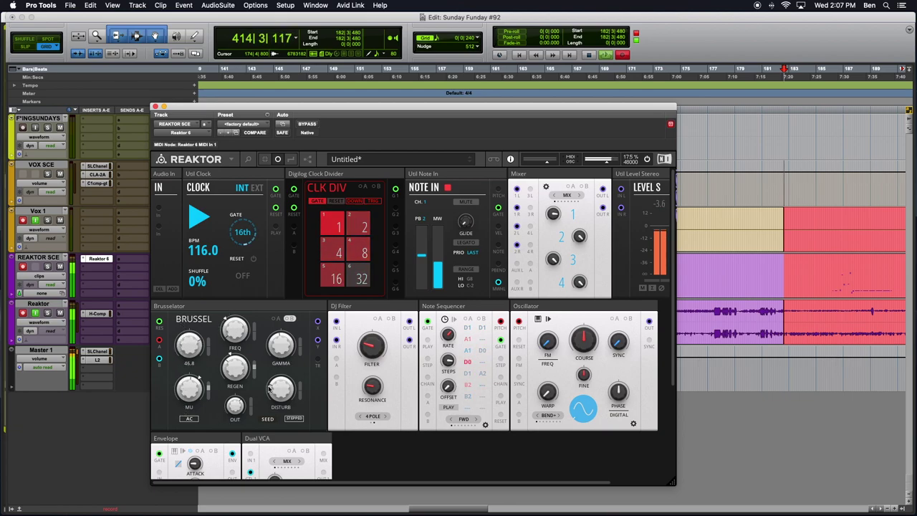
pyautogui.moveTo(287, 349); pyautogui.dragTo(267, 427)
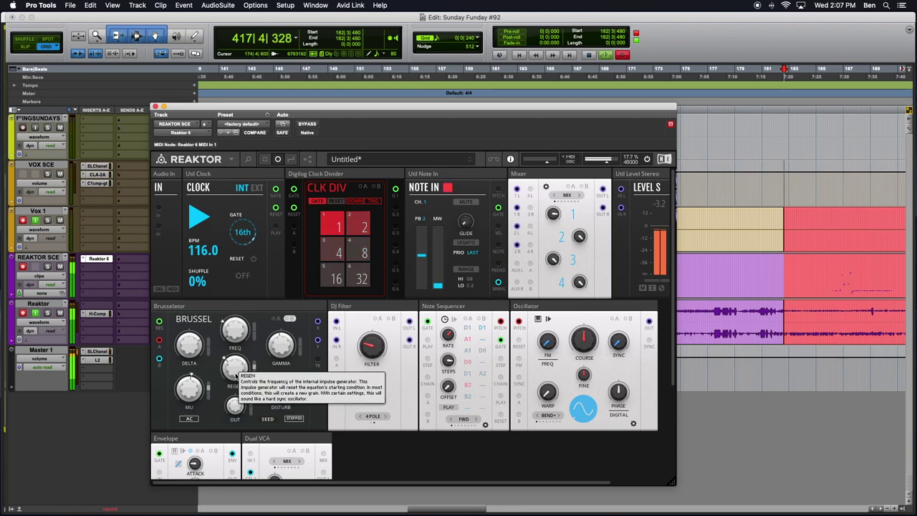
# - Sweep the DJ Filter's cutoff and leave it at about -66.1
pyautogui.moveTo(367, 352); pyautogui.dragTo(365, 372)
pyautogui.moveTo(369, 337); pyautogui.dragTo(378, 320)
# - Search the block library for "Reverb" and add the Toy Box Floor Shakers Pack EFX-Reverb block
pyautogui.moveTo(371, 447); pyautogui.dragTo(349, 475)
pyautogui.doubleClick(359, 473)
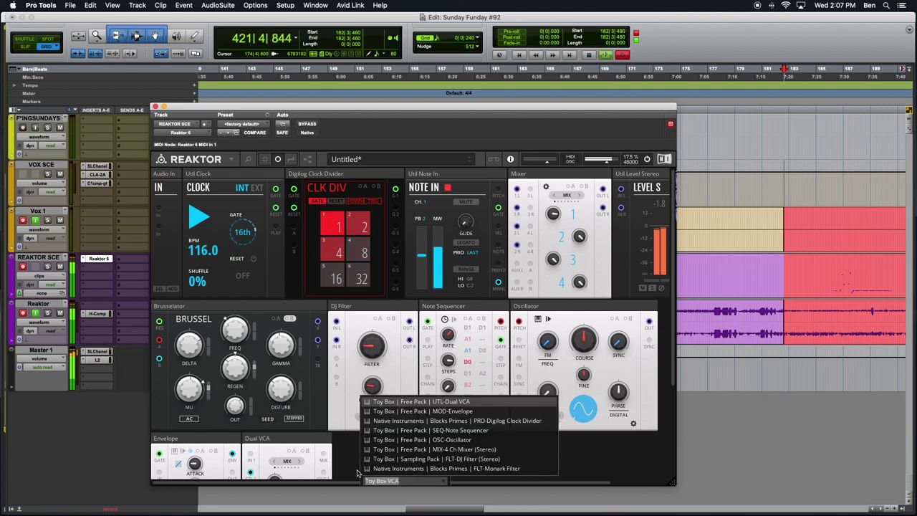
pyautogui.write('Reverb')
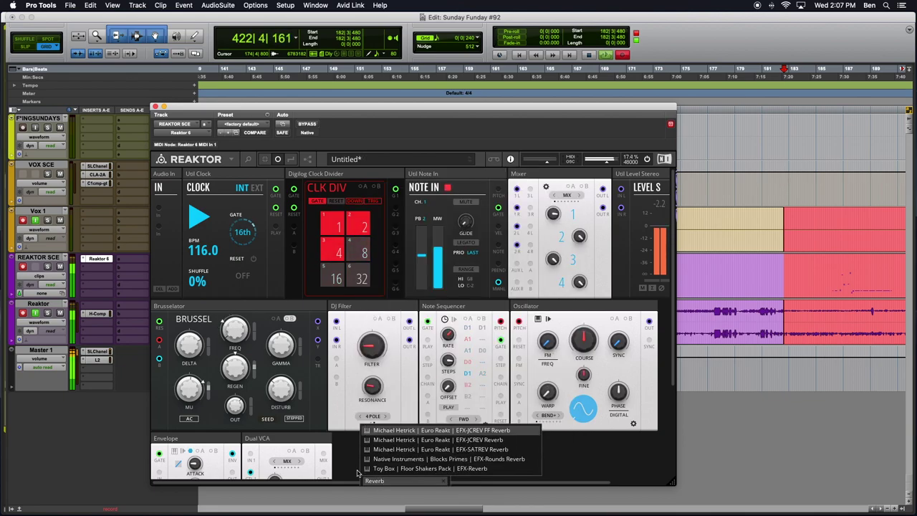
pyautogui.click(439, 469)
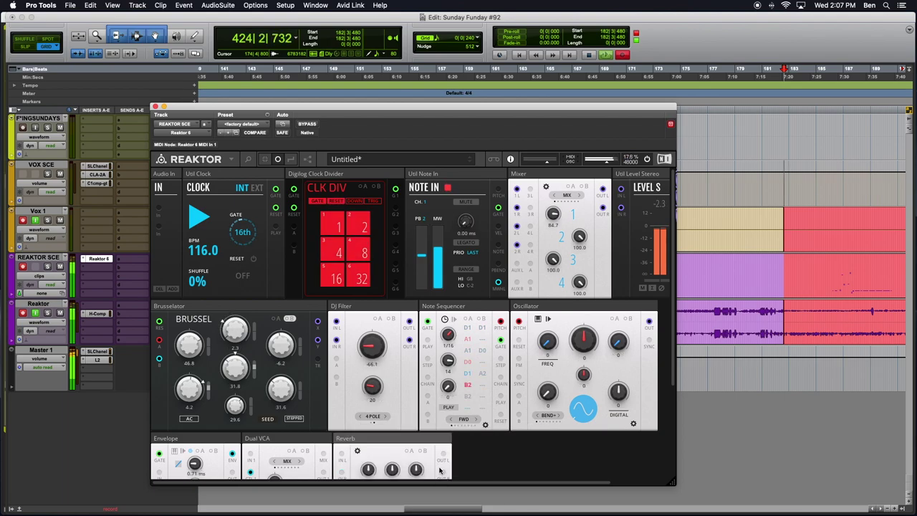
# - Move the Reverb block into the upper row between the Mixer and Level Stereo blocks
pyautogui.scroll(-3, 428, 414)
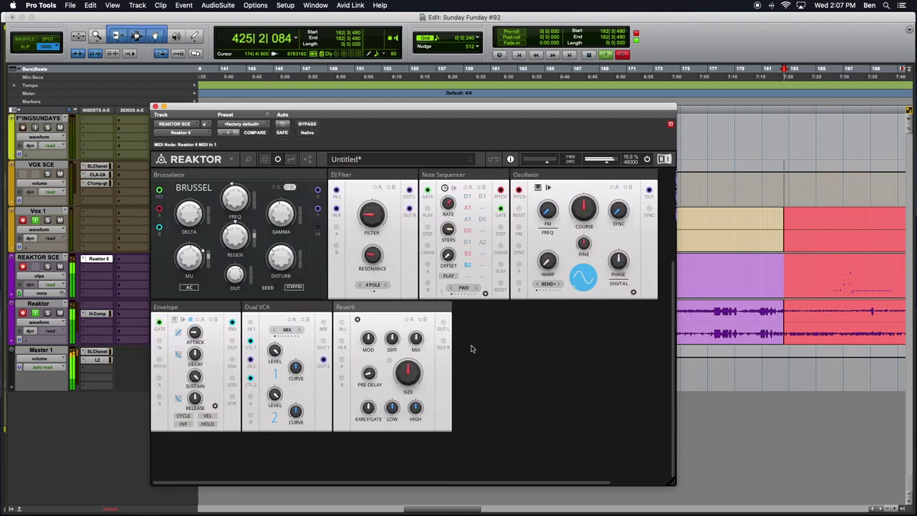
pyautogui.scroll(4, 440, 327)
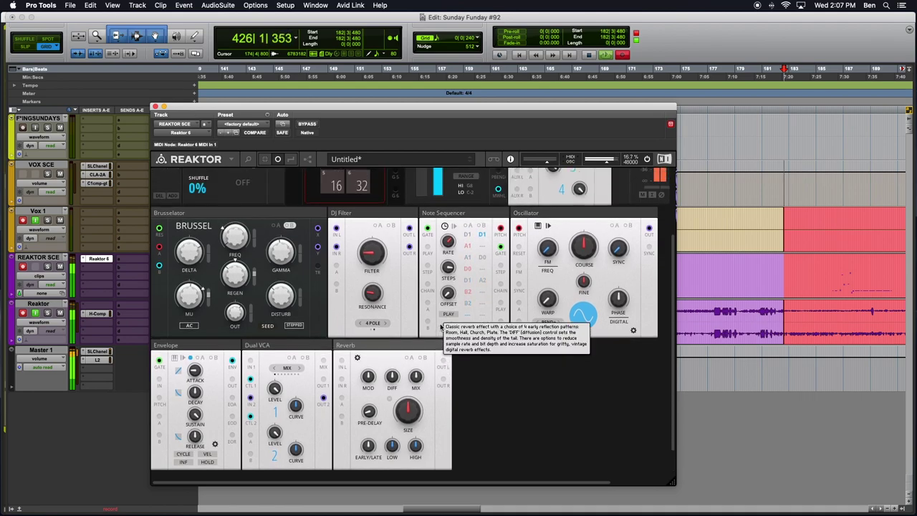
pyautogui.hscroll(1, 458, 422)
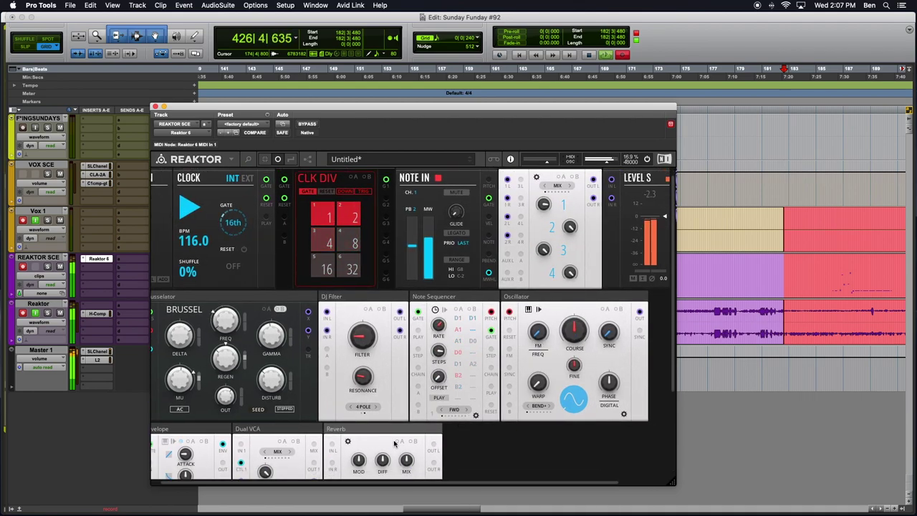
pyautogui.moveTo(382, 433); pyautogui.dragTo(566, 193)
pyautogui.hscroll(4, 407, 235)
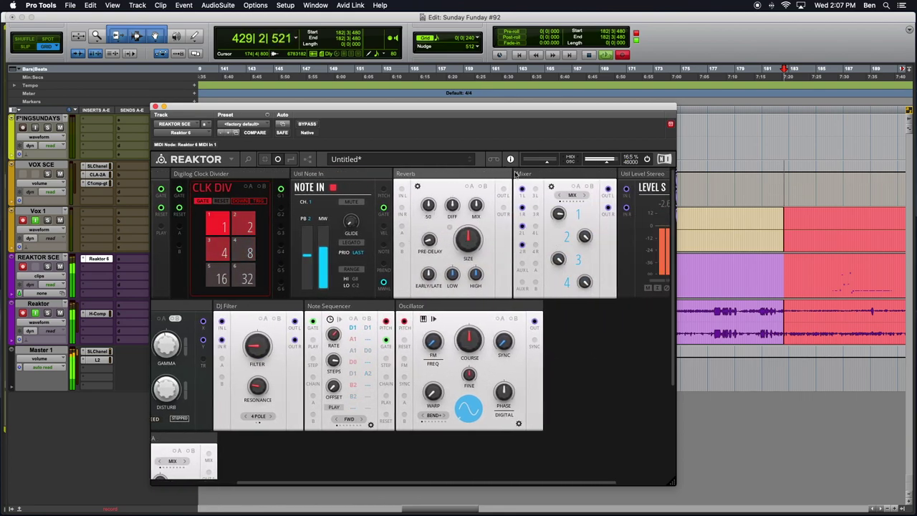
pyautogui.moveTo(564, 189); pyautogui.dragTo(445, 190)
# - Connect the Mixer's left output to the Reverb's left input and color the cable purple
pyautogui.hscroll(3, 445, 190)
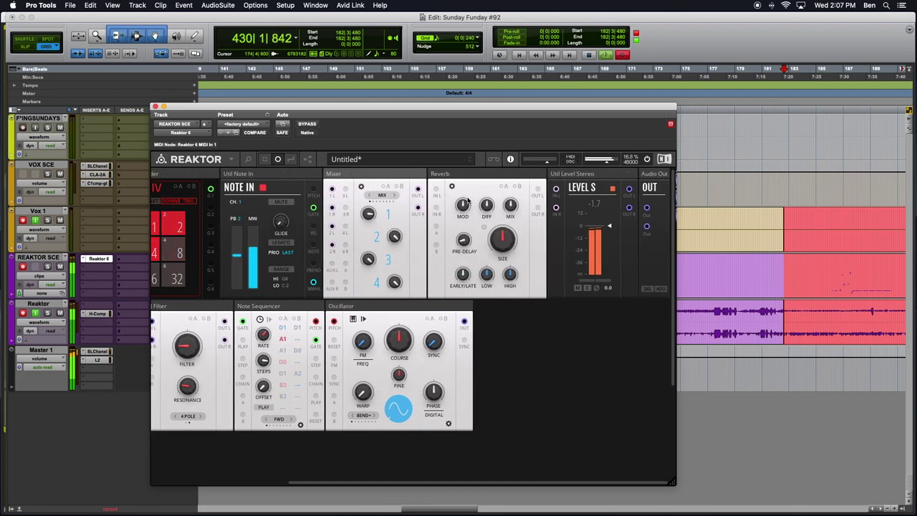
pyautogui.moveTo(435, 191); pyautogui.dragTo(436, 190)
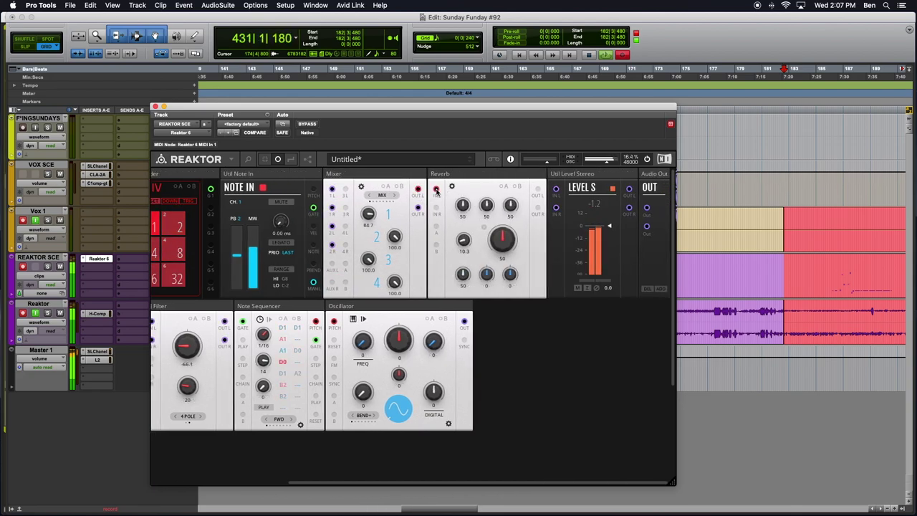
pyautogui.rightClick(435, 192)
pyautogui.moveTo(438, 189)
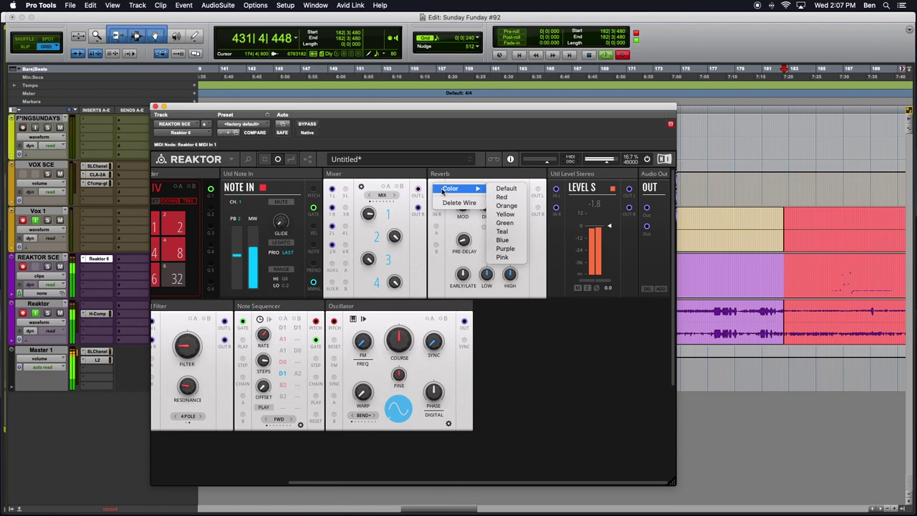
pyautogui.click(505, 249)
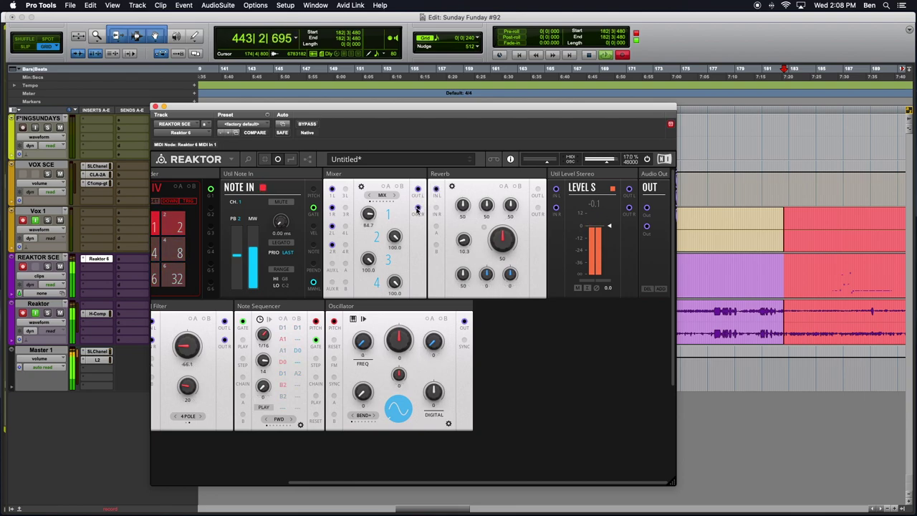
# - Connect the Mixer's right output to the Reverb's right input and the Reverb's left and right outputs to the Level Stereo block
pyautogui.moveTo(526, 192); pyautogui.dragTo(505, 233)
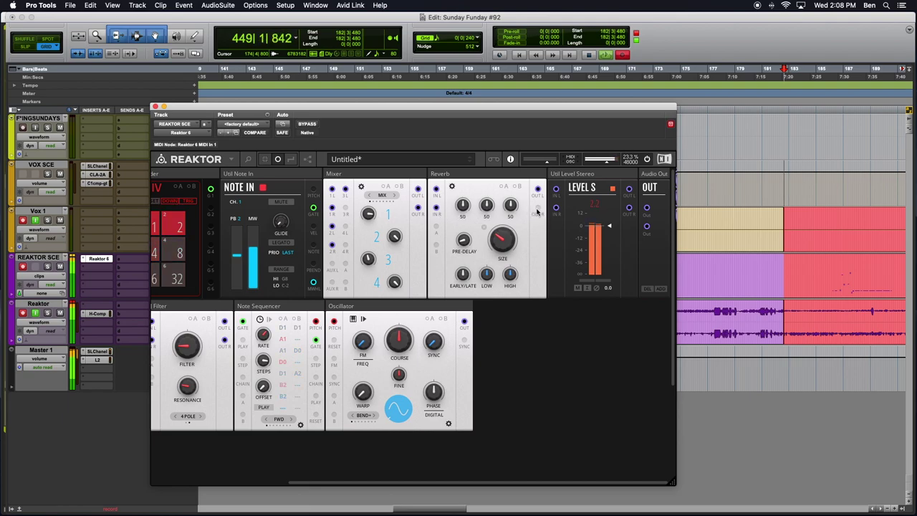
pyautogui.moveTo(537, 210); pyautogui.dragTo(348, 209)
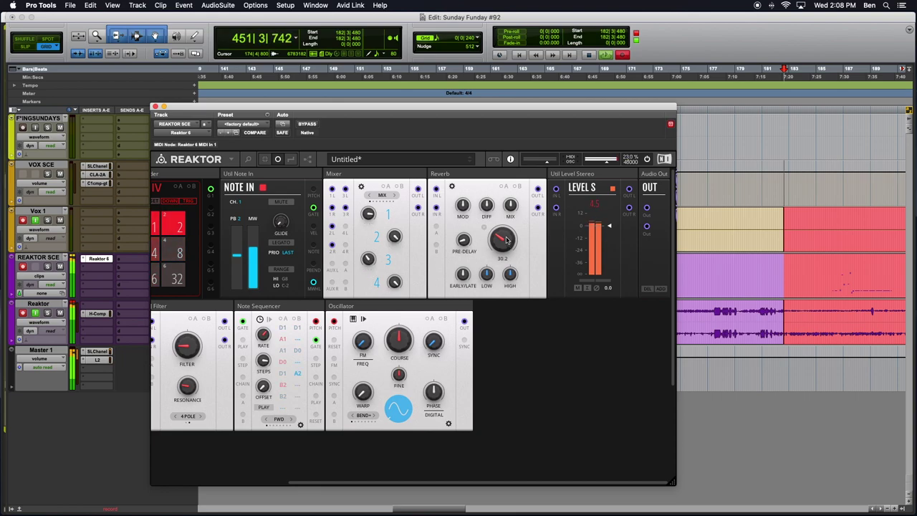
# - Turn up the Reverb's Mix, lower the Level Stereo output to -5.8, mute Mixer channel 2 and set channel 3 to 80.4
pyautogui.moveTo(521, 209); pyautogui.dragTo(499, 86)
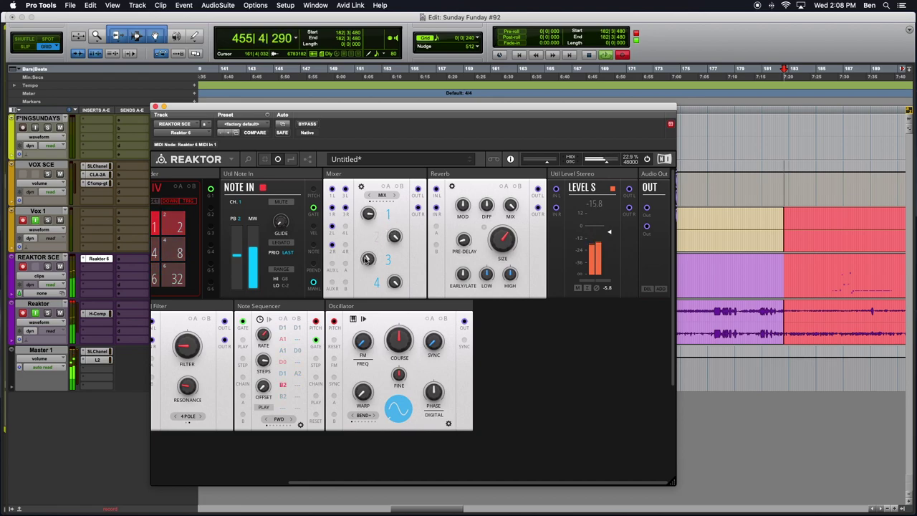
pyautogui.moveTo(367, 213)
pyautogui.mouseDown()
pyautogui.moveTo(362, 183)
pyautogui.moveTo(359, 203)
pyautogui.mouseUp()
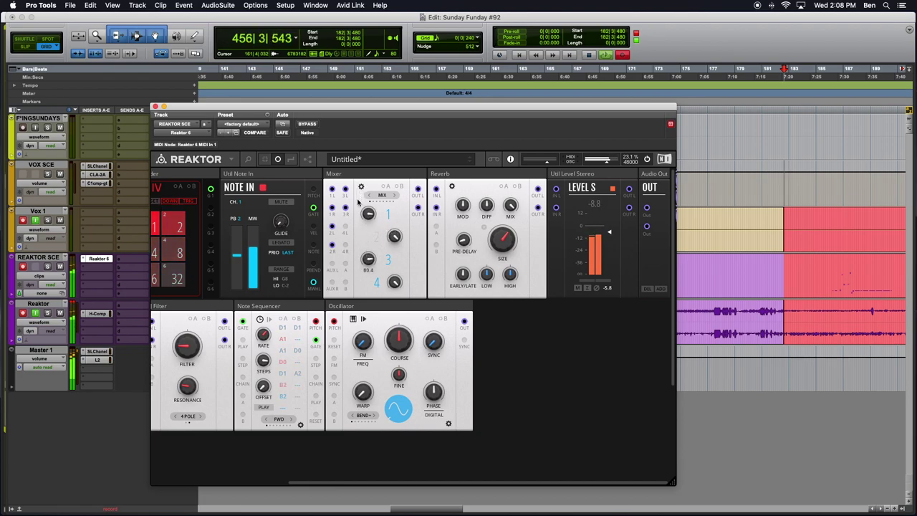
pyautogui.moveTo(506, 254); pyautogui.dragTo(508, 267)
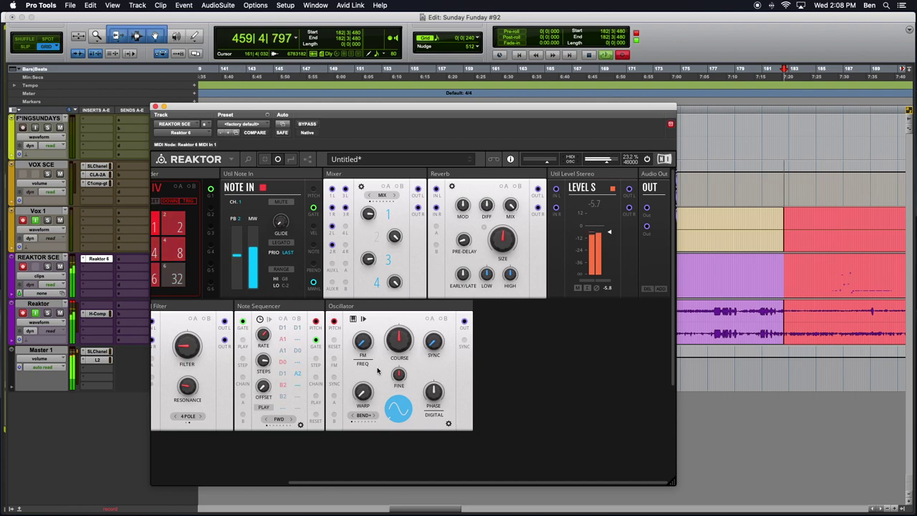
# - Turn the DJ Filter's cutoff fully down and raise Mixer channel 1 to 100.0
pyautogui.hscroll(-5, 363, 356)
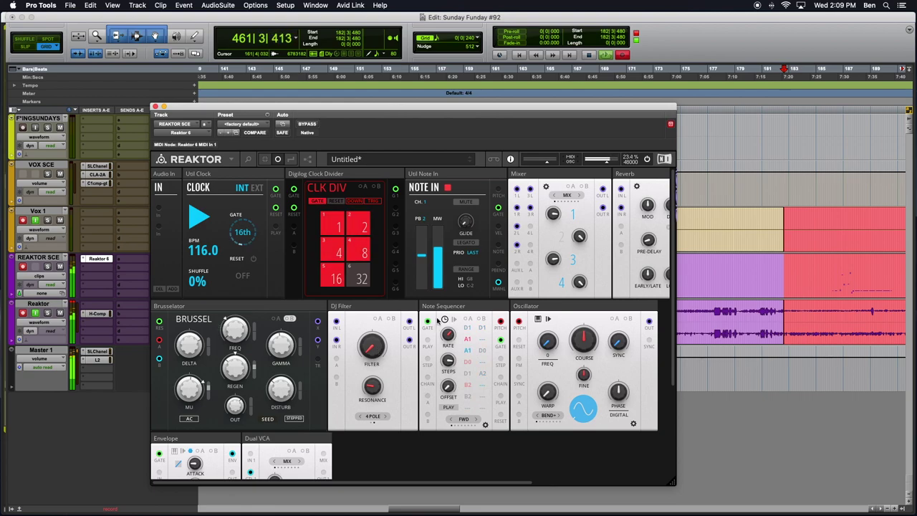
pyautogui.hscroll(2, 437, 321)
pyautogui.hscroll(3, 437, 320)
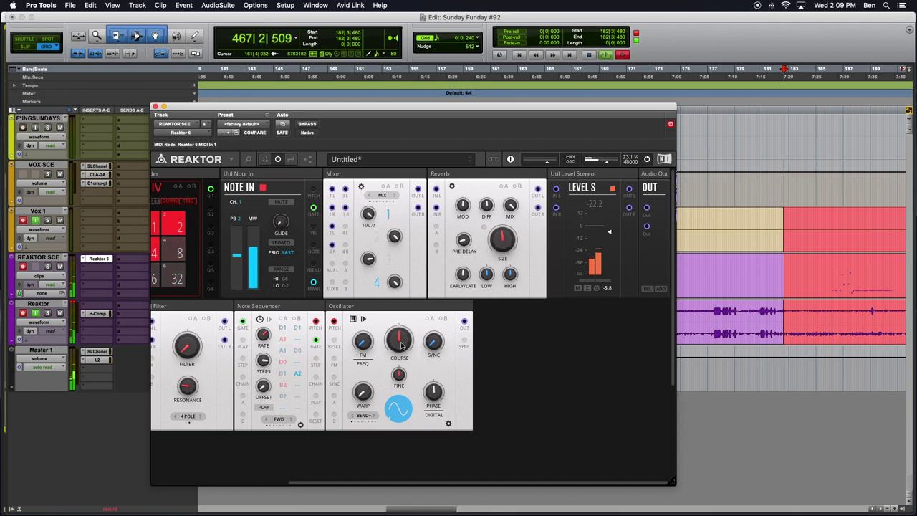
# - Unmute Mixer channels 2 and 3, mute channel 1, and lower channel 2's level
pyautogui.hscroll(-5, 401, 346)
pyautogui.scroll(-2, 389, 366)
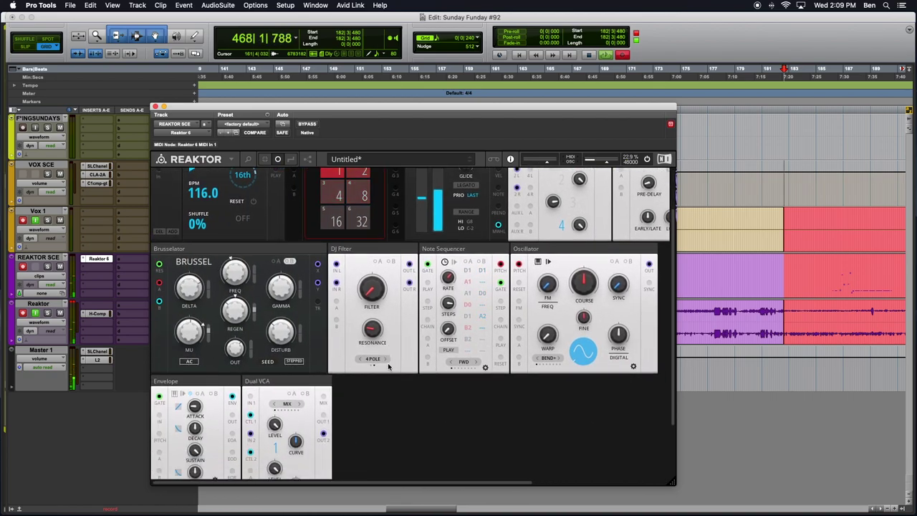
pyautogui.scroll(-3, 389, 367)
pyautogui.hscroll(2, 330, 389)
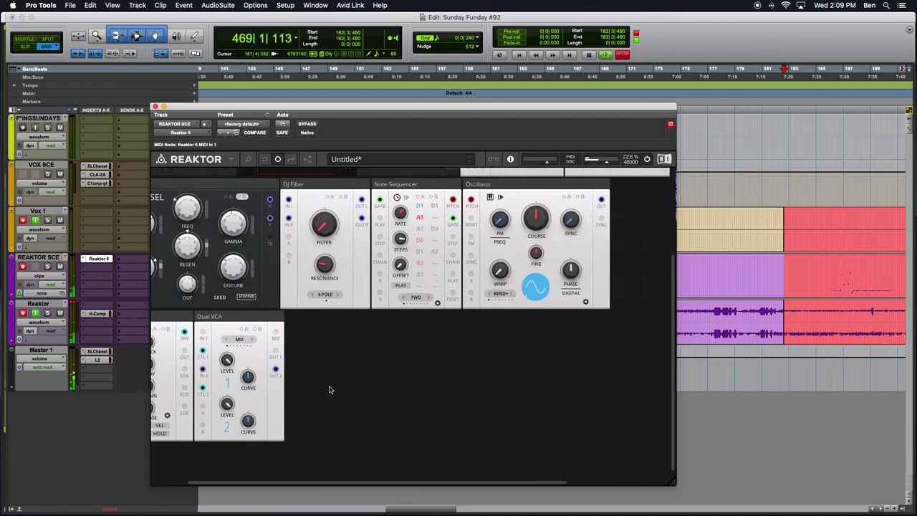
pyautogui.scroll(3, 330, 389)
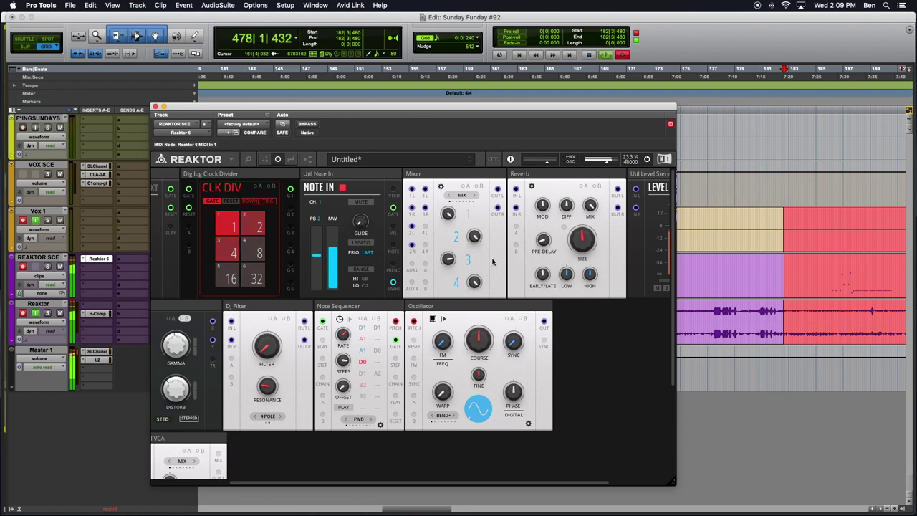
pyautogui.moveTo(475, 236); pyautogui.dragTo(473, 288)
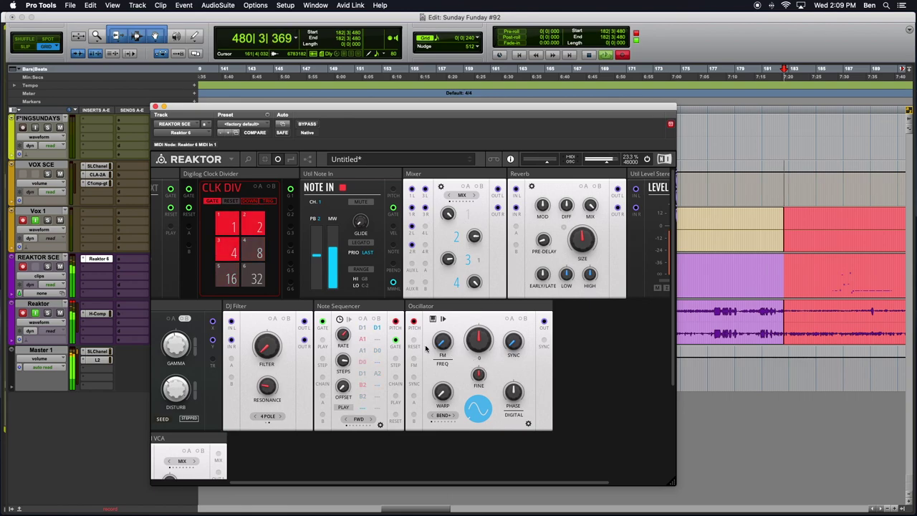
# - Increase the Reverb's Size and raise the level of Mixer channel 3
pyautogui.hscroll(-5, 458, 363)
pyautogui.scroll(-4, 458, 362)
pyautogui.hscroll(5, 440, 361)
pyautogui.scroll(2, 440, 361)
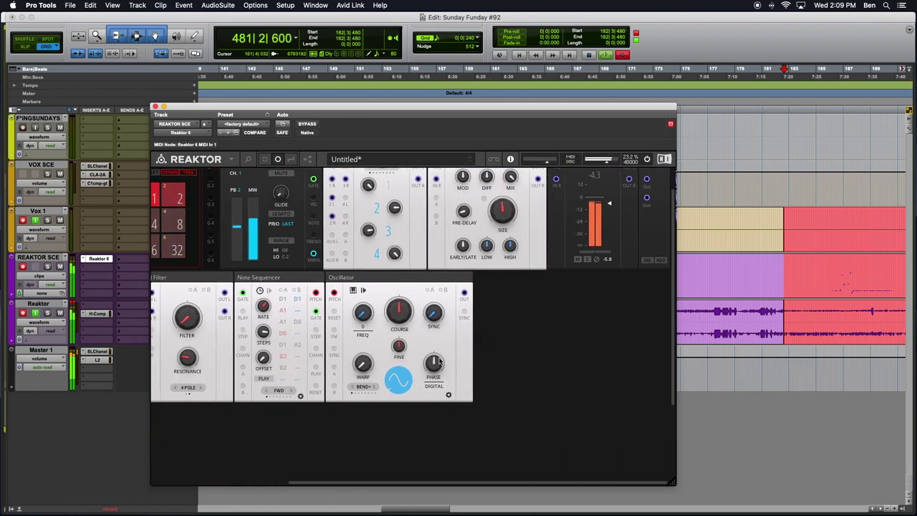
pyautogui.scroll(1, 480, 273)
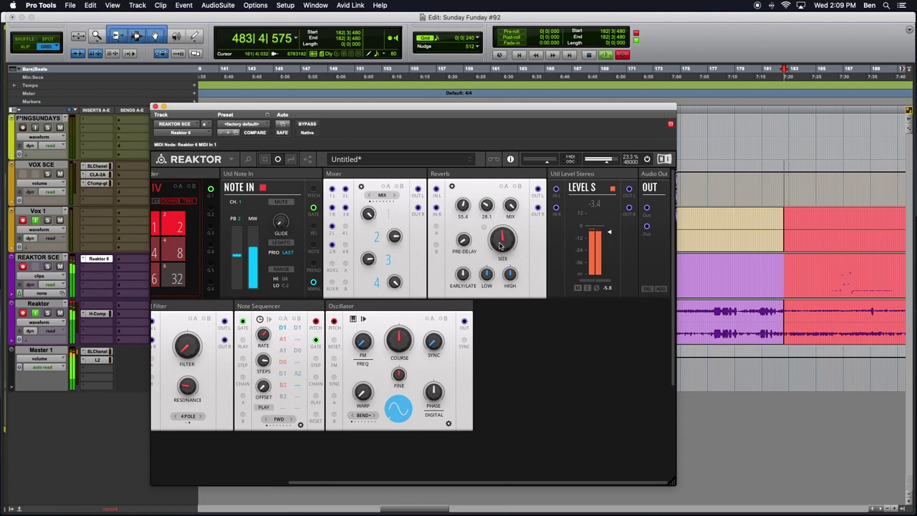
pyautogui.moveTo(509, 241); pyautogui.dragTo(503, 238)
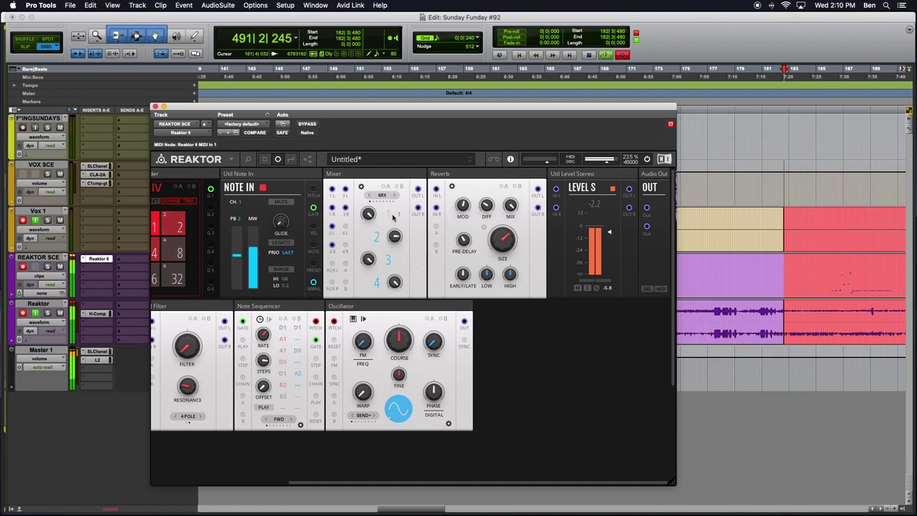
# - Unmute Mixer channel 1, raise the DJ Filter's cutoff and clear the Reaktor track's clip indicator
pyautogui.moveTo(186, 349); pyautogui.dragTo(186, 362)
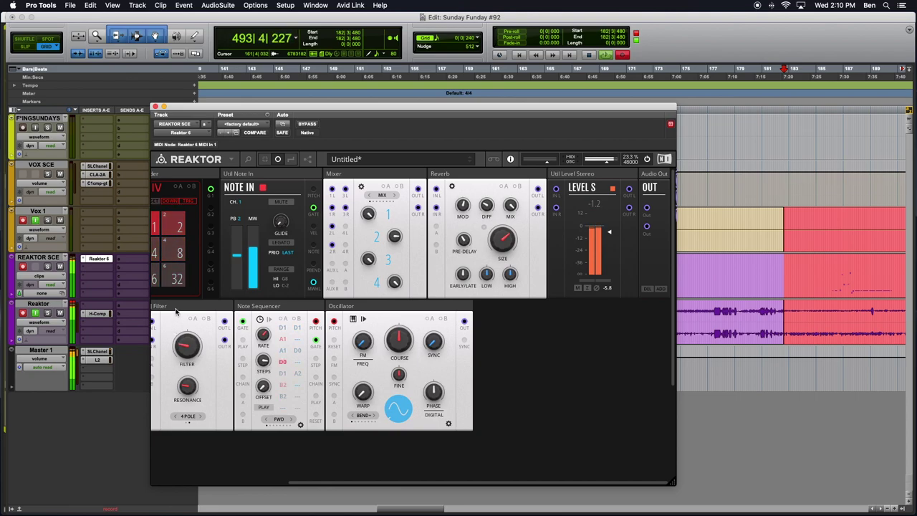
pyautogui.click(71, 303)
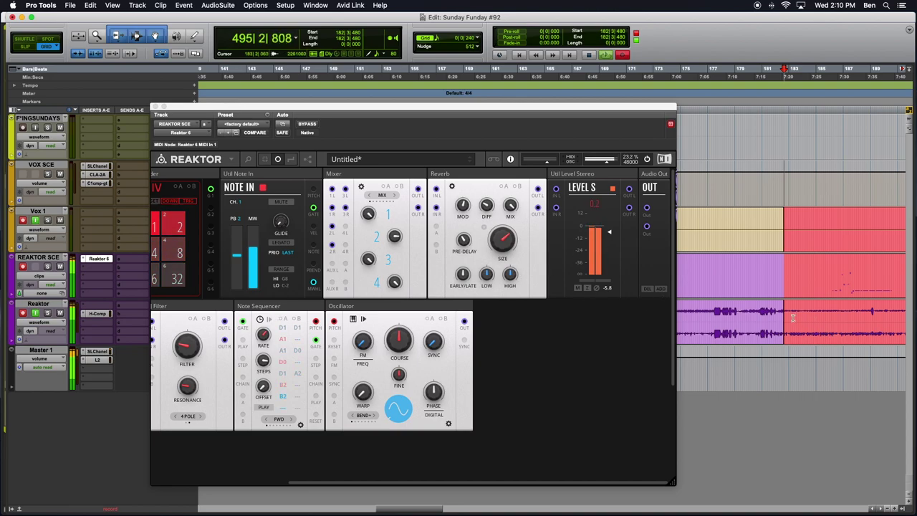
# - Zoom the session timeline out and enlarge the Reaktor window until all blocks of the top row fit
pyautogui.press('super+bracketleft')
pyautogui.press('super+bracketleft')
pyautogui.press('super+bracketleft')
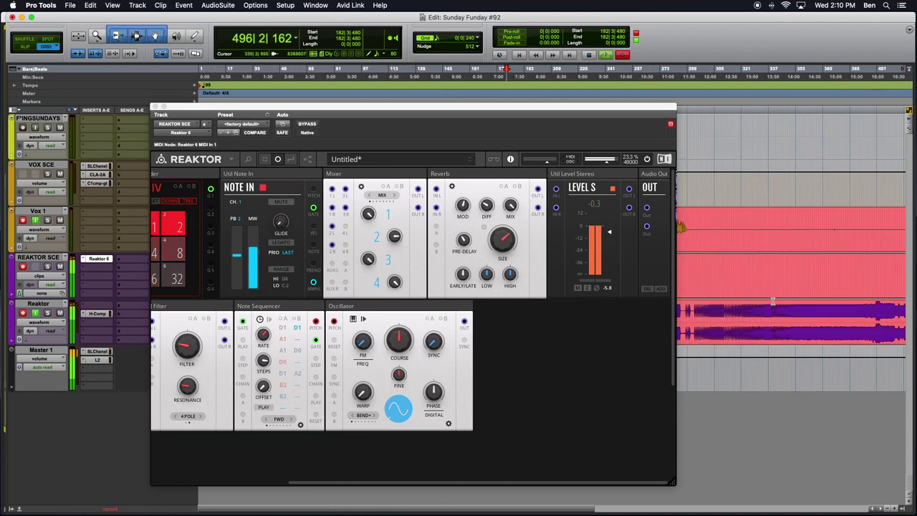
pyautogui.hscroll(-5, 506, 299)
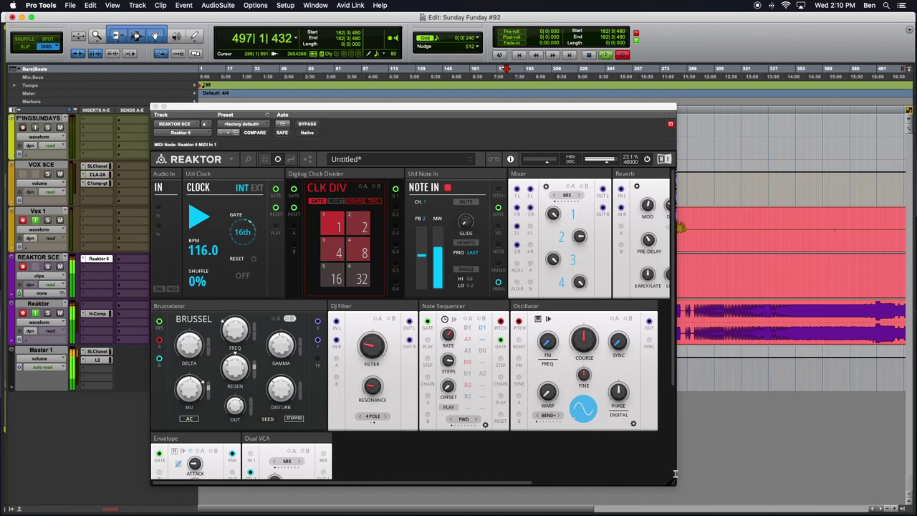
pyautogui.moveTo(672, 481); pyautogui.dragTo(876, 513)
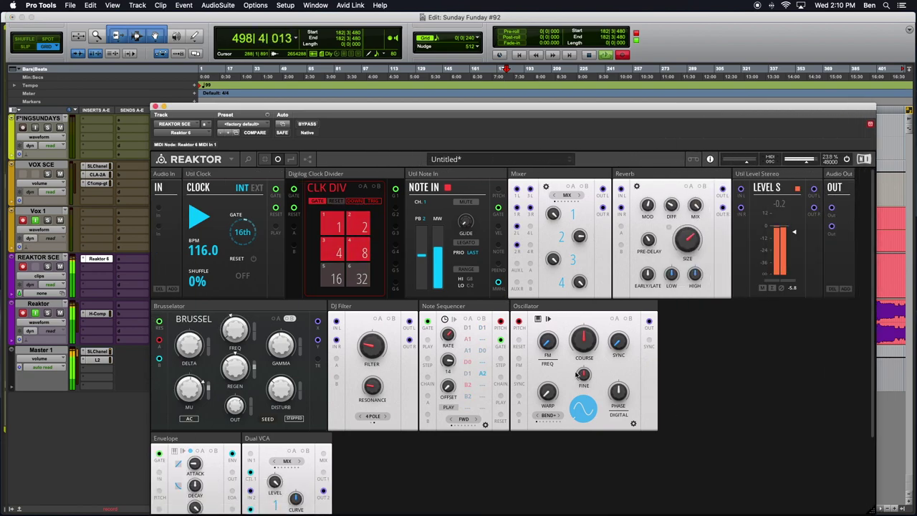
# - Move the Envelope beside the Reverb in the top row and the Dual VCA, Level Stereo and Audio Out after the Oscillator in the second row
pyautogui.scroll(-2, 652, 405)
pyautogui.scroll(2, 681, 344)
pyautogui.moveTo(783, 177); pyautogui.dragTo(706, 315)
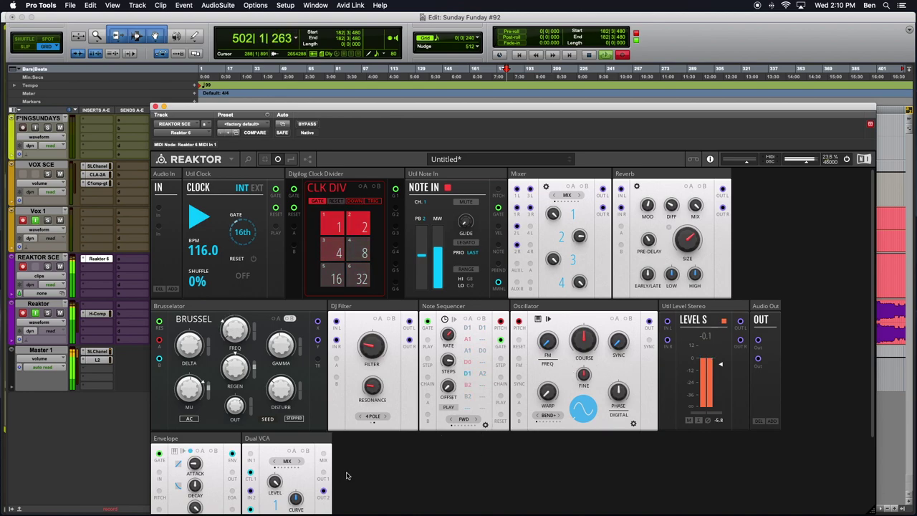
pyautogui.moveTo(210, 440); pyautogui.dragTo(821, 188)
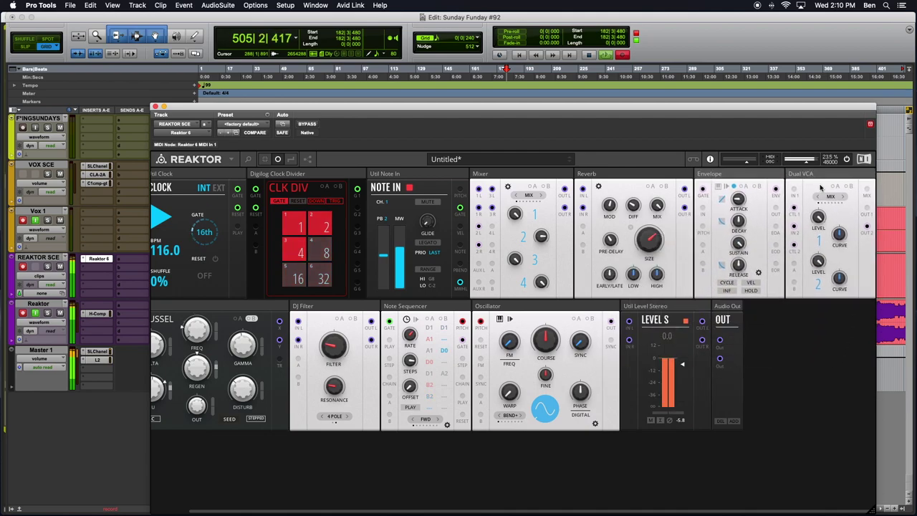
pyautogui.moveTo(810, 184); pyautogui.dragTo(646, 317)
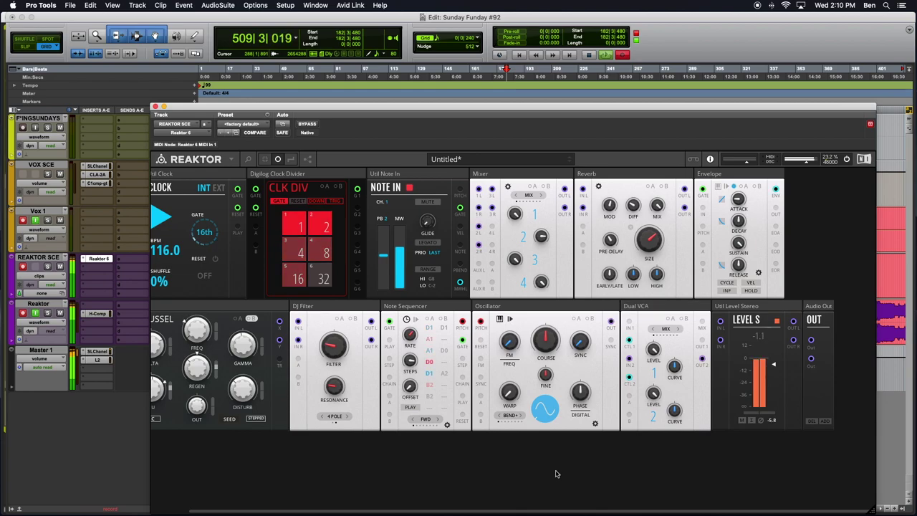
pyautogui.hscroll(-2, 405, 419)
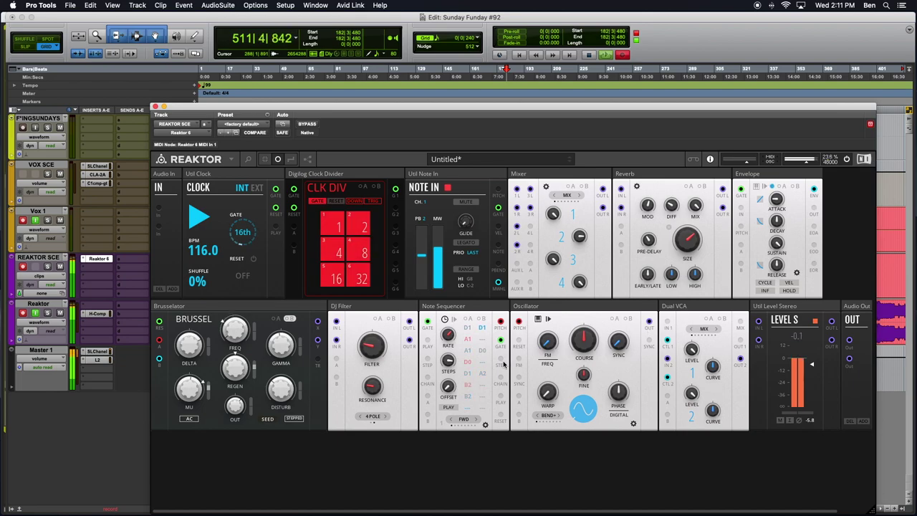
# - Lower the DJ Filter's cutoff to -97.3, increase the Reverb's Size and rebalance Mixer channels 2 and 3
pyautogui.moveTo(369, 365)
pyautogui.moveTo(369, 375); pyautogui.dragTo(370, 381)
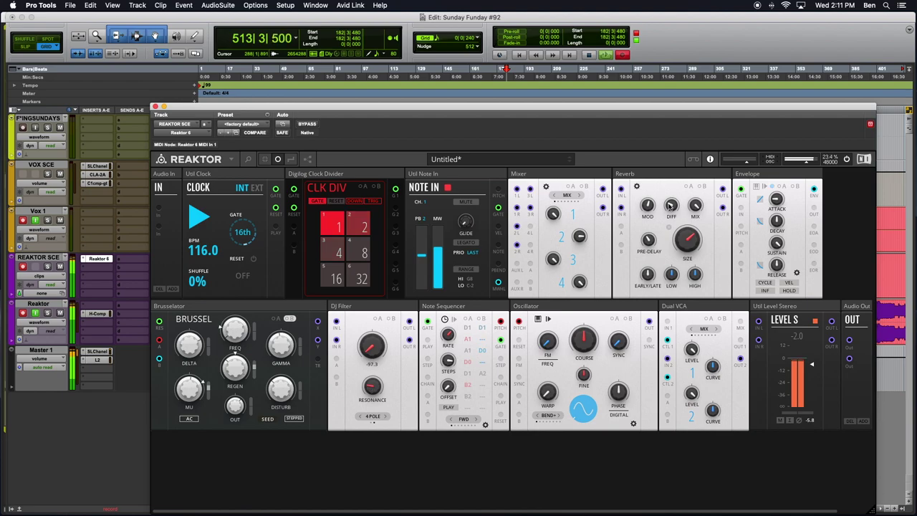
pyautogui.moveTo(688, 244); pyautogui.dragTo(682, 228)
pyautogui.moveTo(552, 263); pyautogui.dragTo(551, 286)
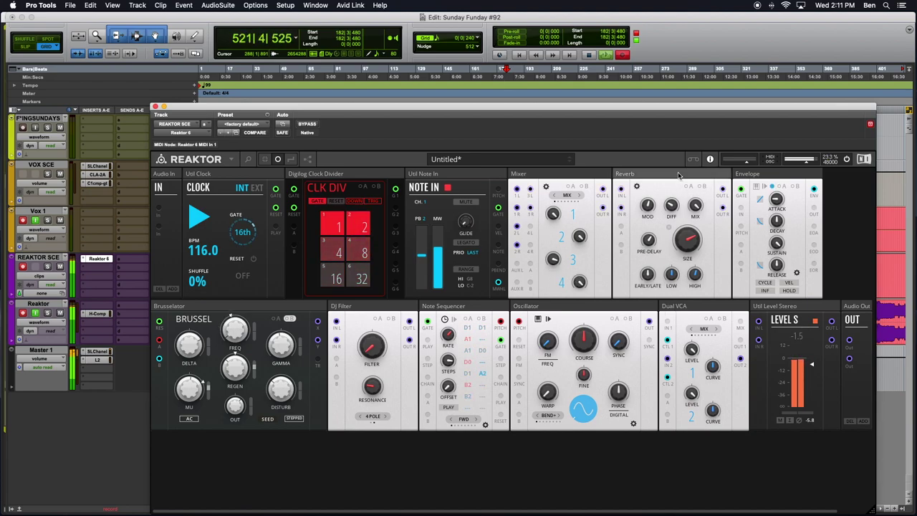
# - Show the patch cables briefly, hide them again and set the Reverb's Size to 80.9
pyautogui.click(290, 159)
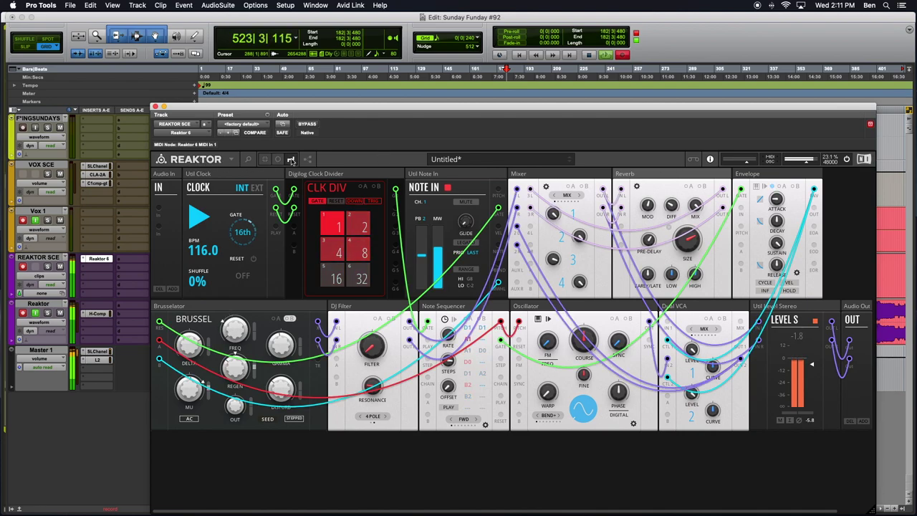
pyautogui.click(278, 160)
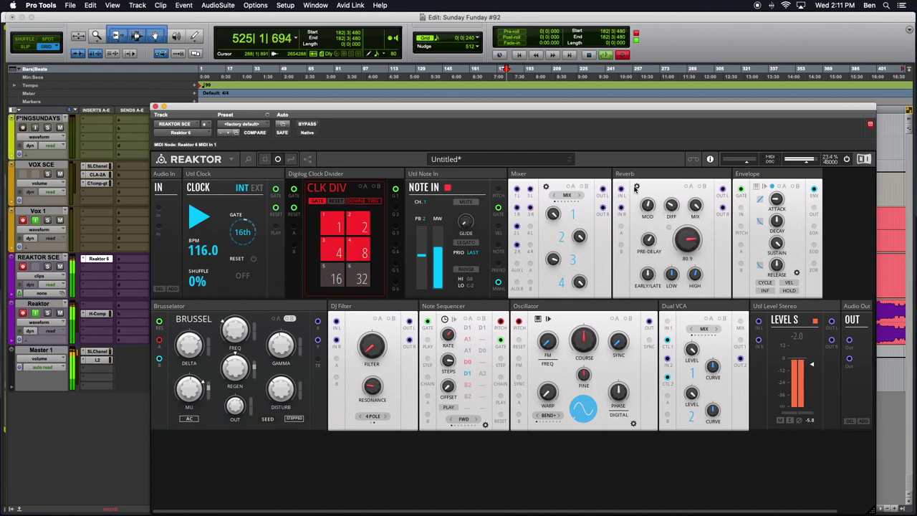
# - Bypass the Reverb from its settings page and switch it back on to compare the sound
pyautogui.click(636, 188)
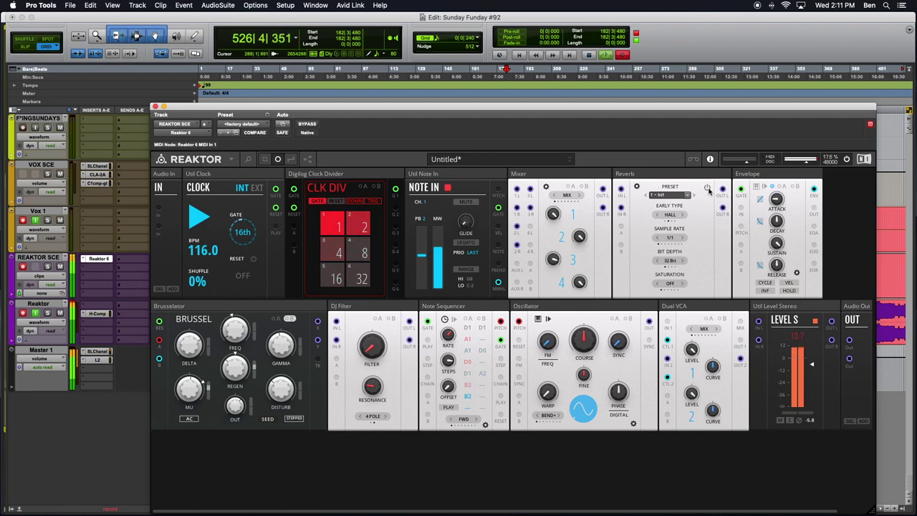
pyautogui.click(636, 187)
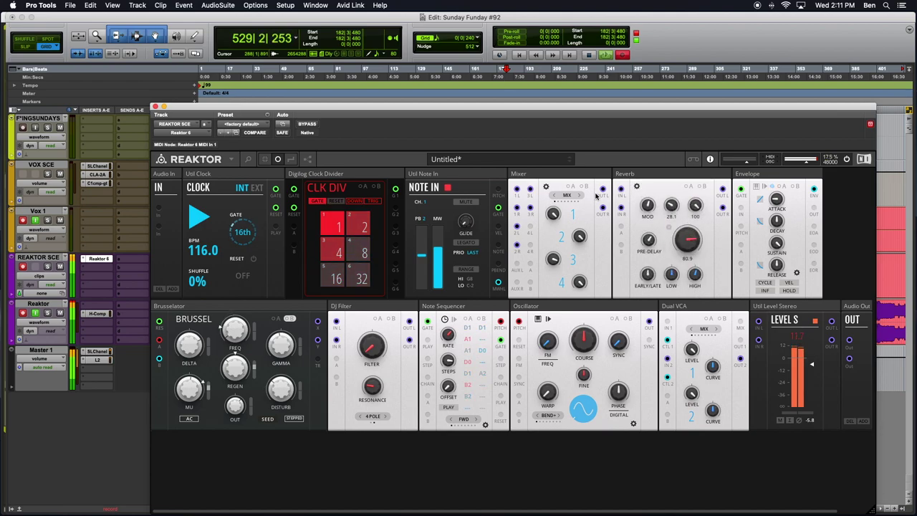
pyautogui.click(637, 187)
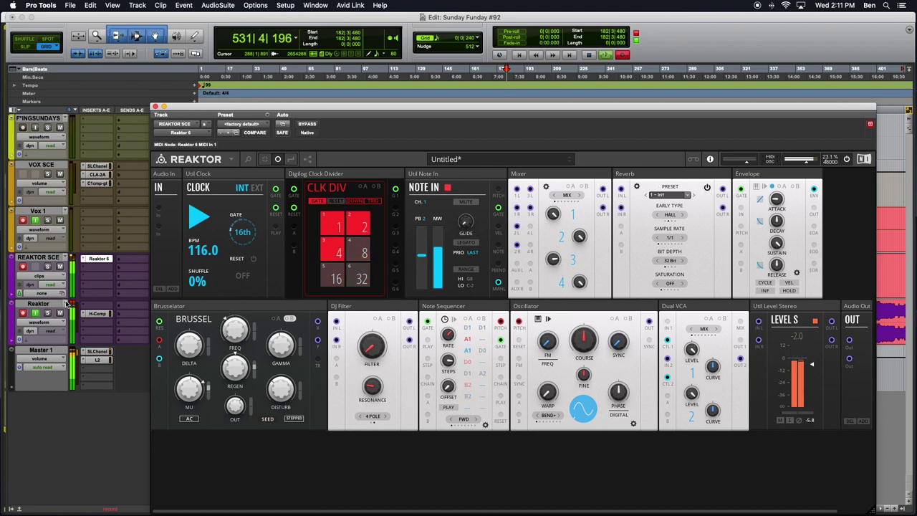
# - Clear the Reaktor track's clip indicator and raise the DJ Filter's cutoff
pyautogui.click(143, 326)
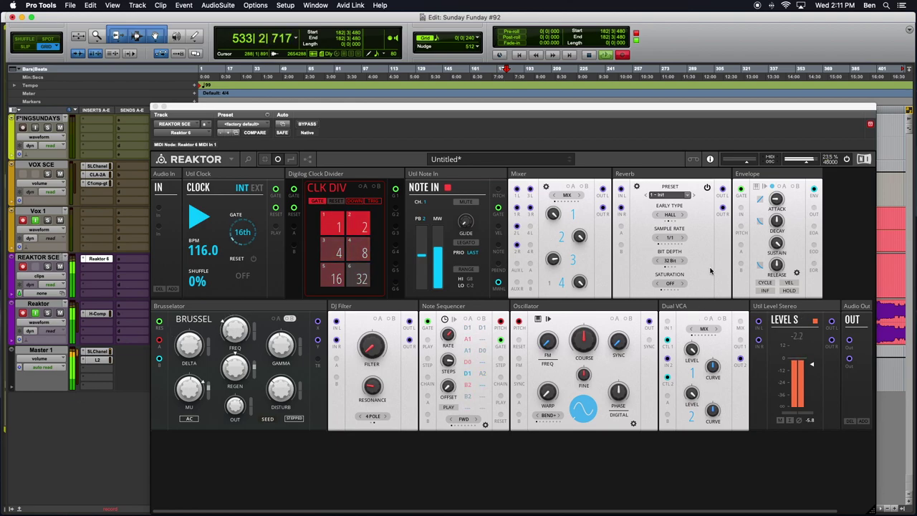
pyautogui.moveTo(376, 358); pyautogui.dragTo(378, 336)
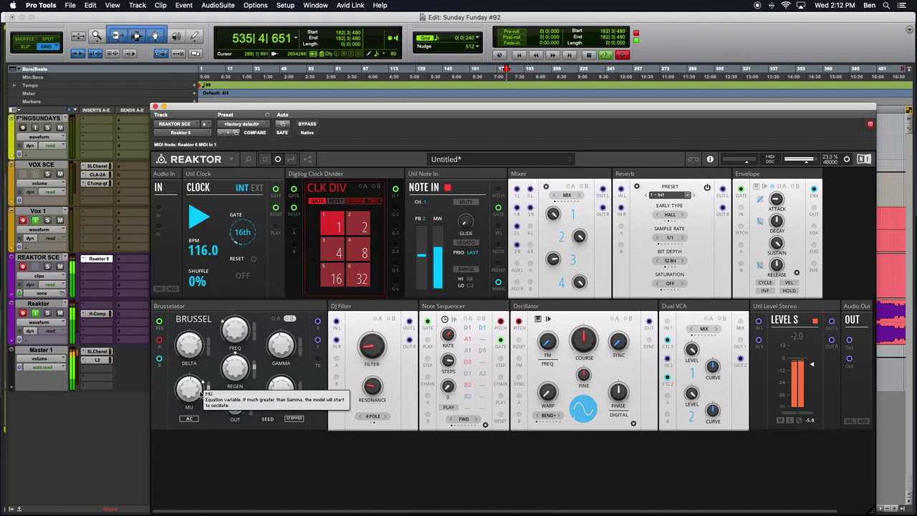
pyautogui.moveTo(377, 344); pyautogui.dragTo(370, 325)
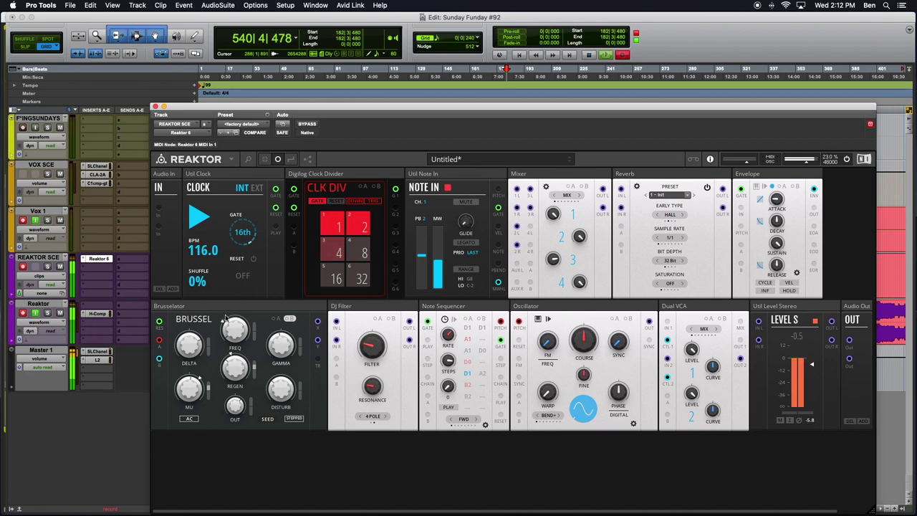
# - Shorten the Reaktor window to fit the two rows of blocks and set the Clock's gate to 64th
pyautogui.moveTo(872, 510); pyautogui.dragTo(874, 435)
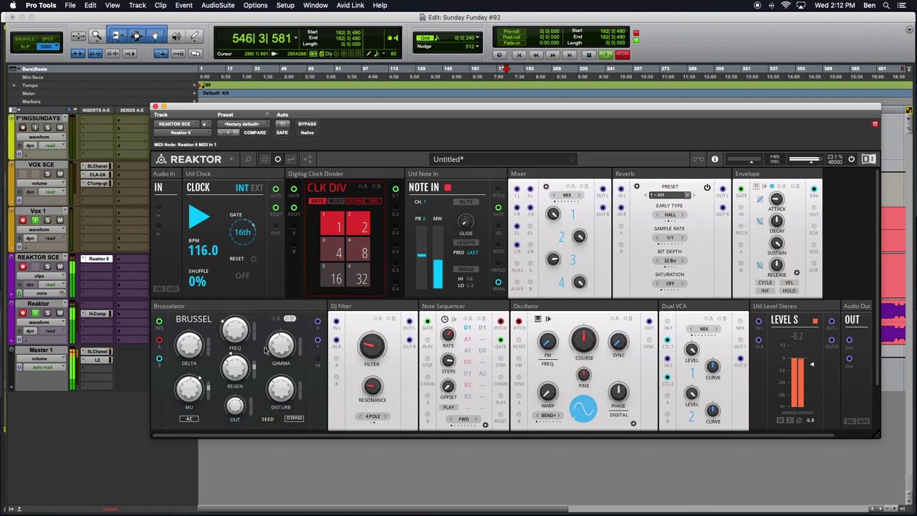
pyautogui.moveTo(235, 215); pyautogui.dragTo(228, 175)
# - Lengthen the Envelope's Attack and set its Release to 5.04 s
pyautogui.moveTo(777, 198); pyautogui.dragTo(782, 127)
pyautogui.moveTo(777, 266); pyautogui.dragTo(779, 211)
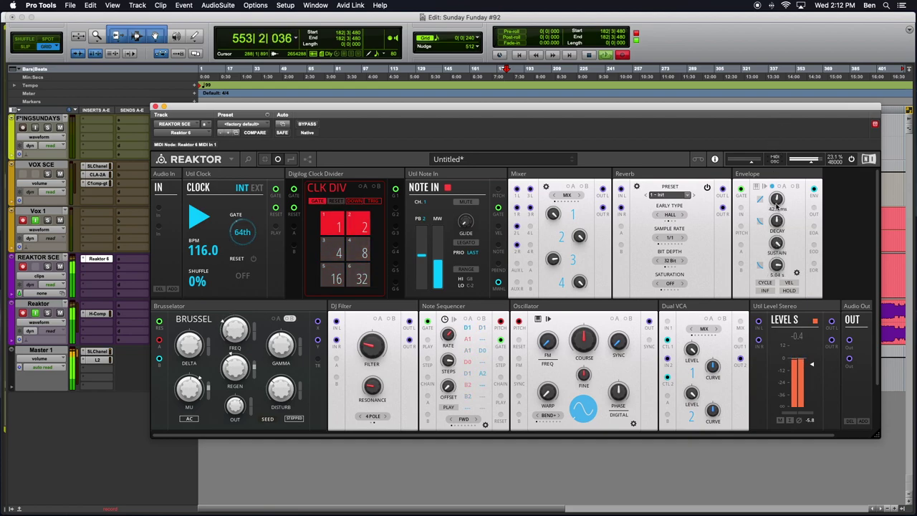
pyautogui.moveTo(778, 198)
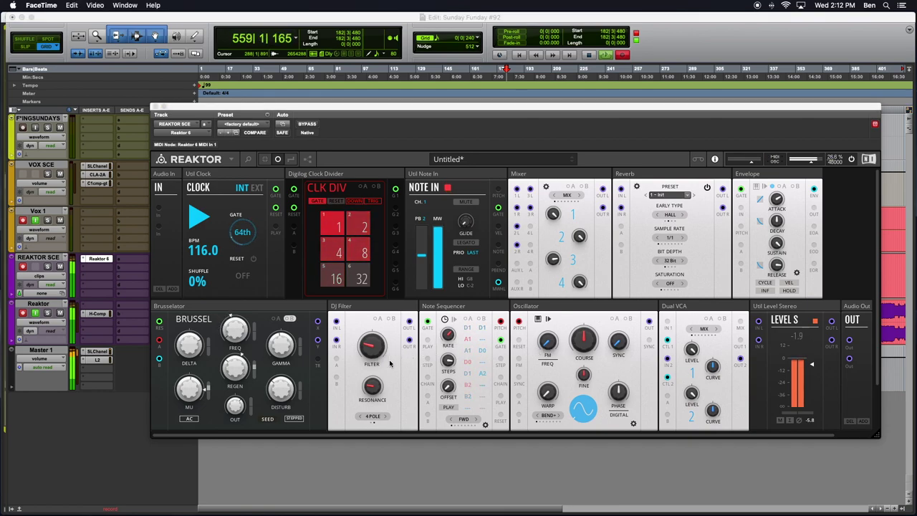
# - Adjust the DJ Filter's cutoff, lower the Level Stereo output to -25.6 and decline the incoming call
pyautogui.click(374, 353)
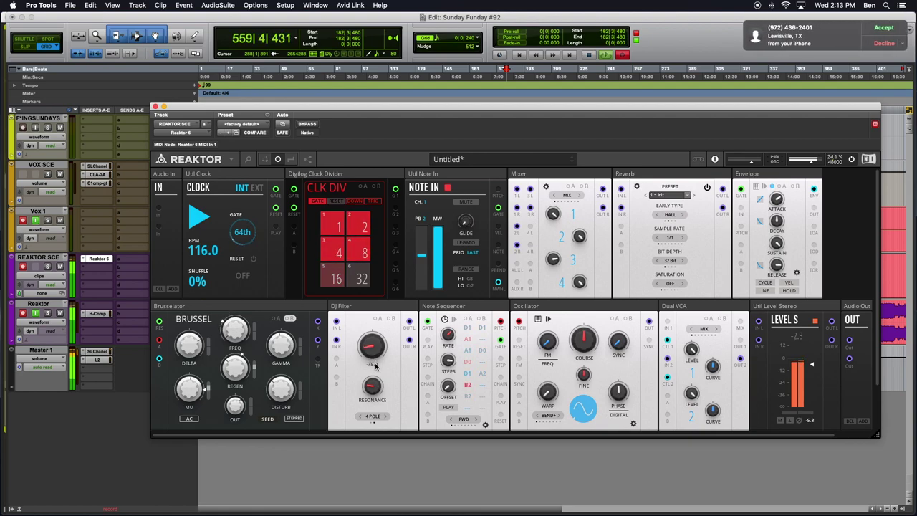
pyautogui.moveTo(818, 363); pyautogui.dragTo(815, 401)
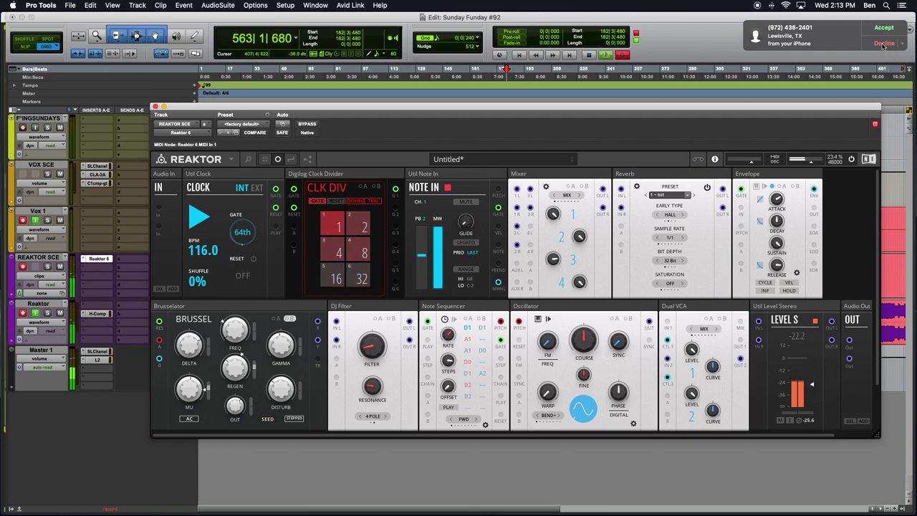
pyautogui.click(882, 44)
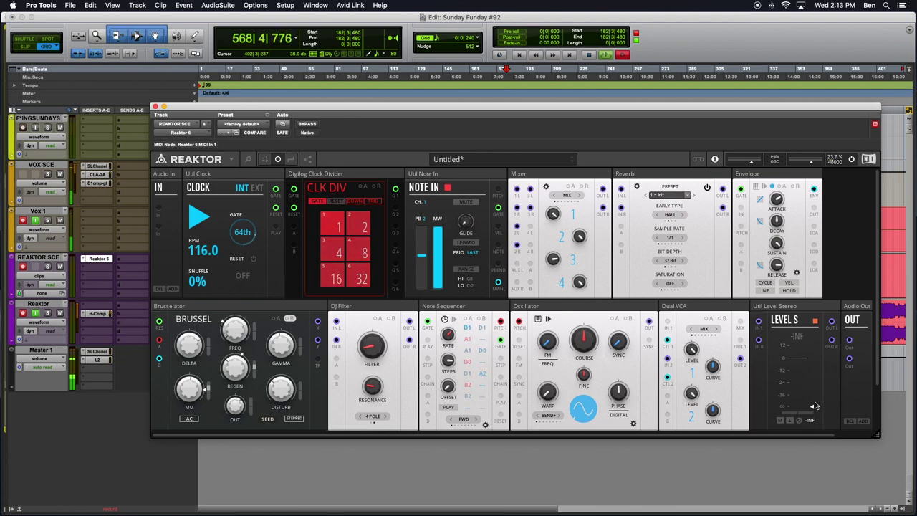
# - Set the Level Stereo output to -15.2 and the DJ Filter's cutoff to -78.6
pyautogui.moveTo(811, 407); pyautogui.dragTo(815, 326)
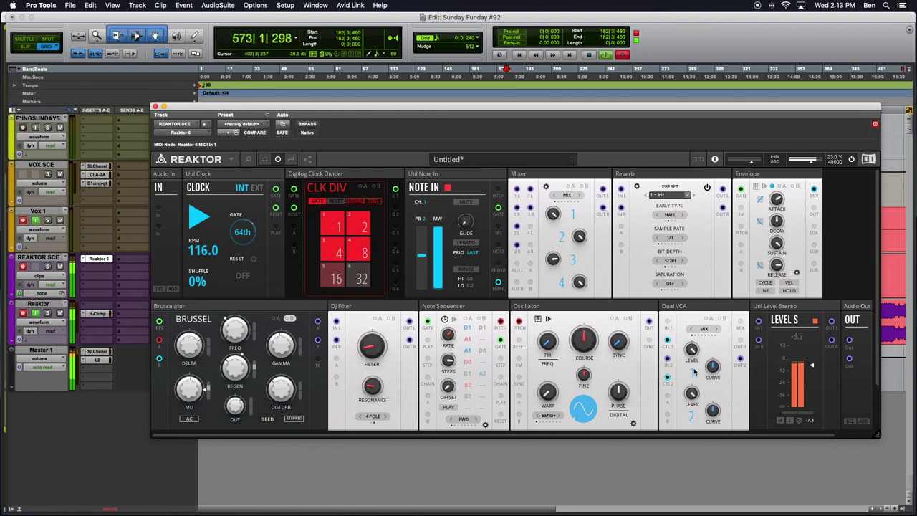
pyautogui.moveTo(812, 365); pyautogui.dragTo(819, 379)
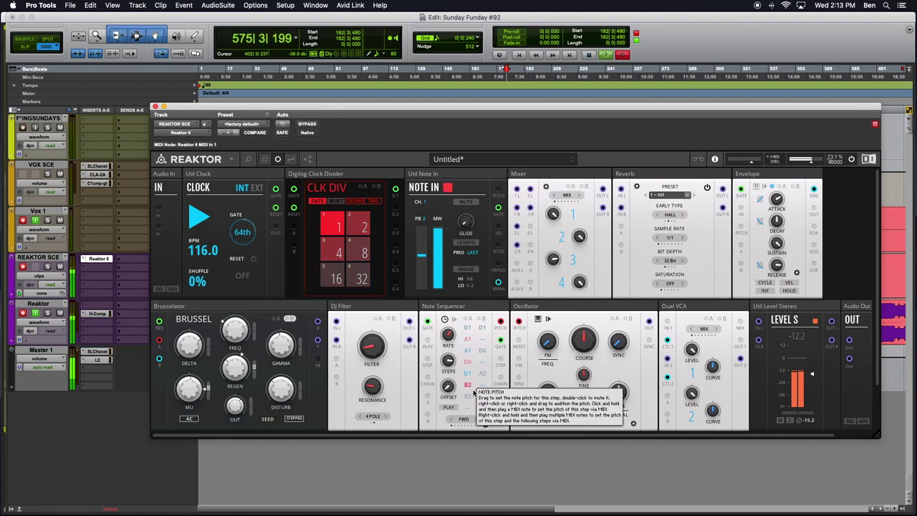
pyautogui.moveTo(368, 349)
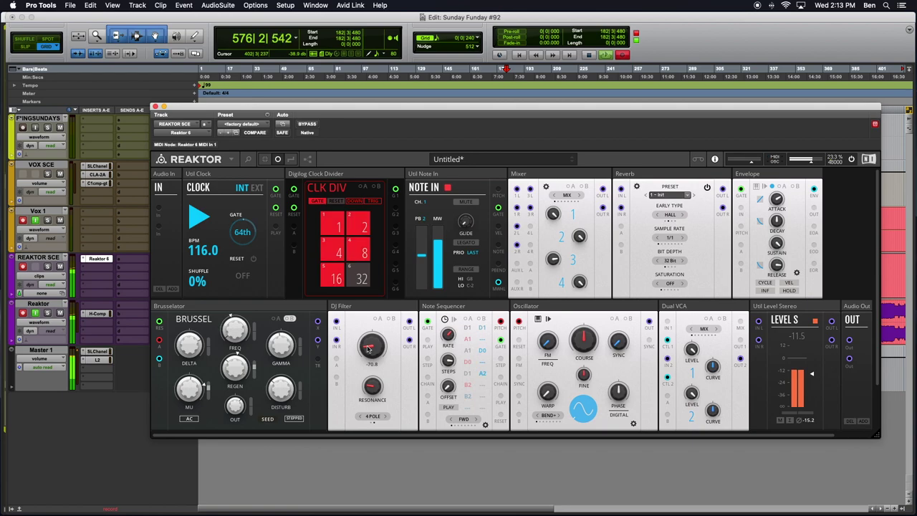
pyautogui.moveTo(367, 354); pyautogui.dragTo(369, 355)
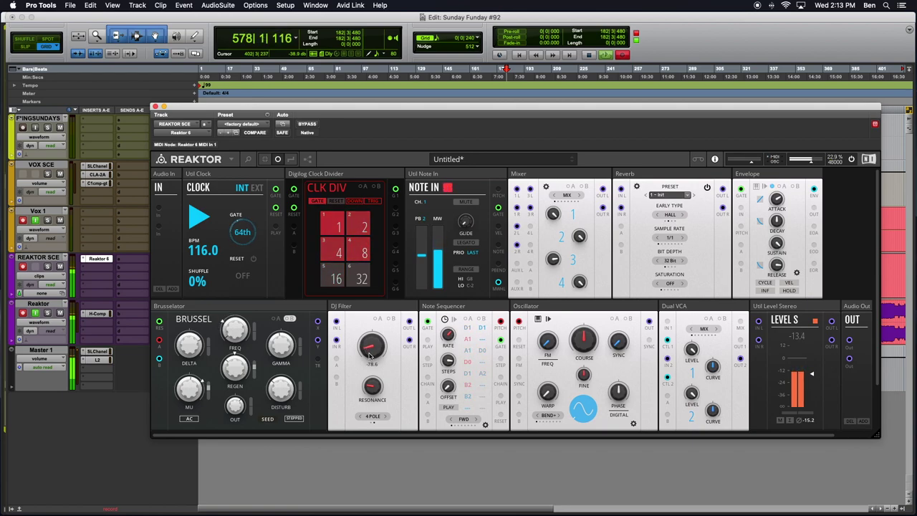